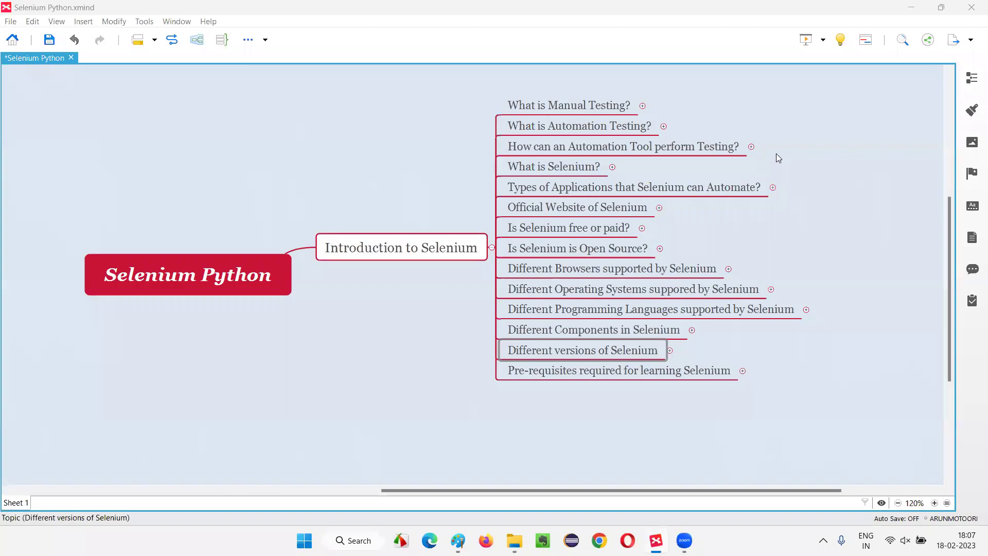
Select the Selenium Python, Introduction to Selenium and Different versions of Selenium topics in turn
left_click(208, 281)
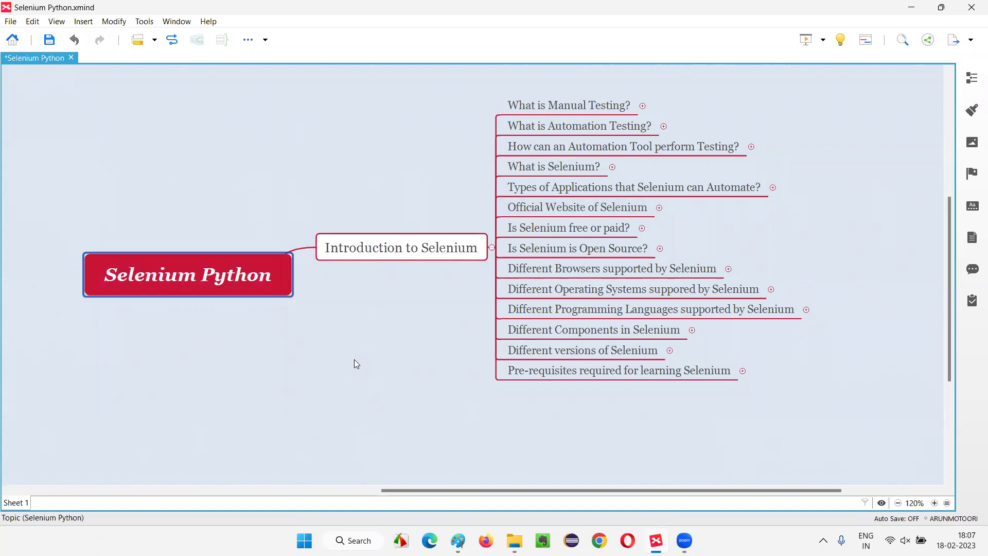
left_click(410, 252)
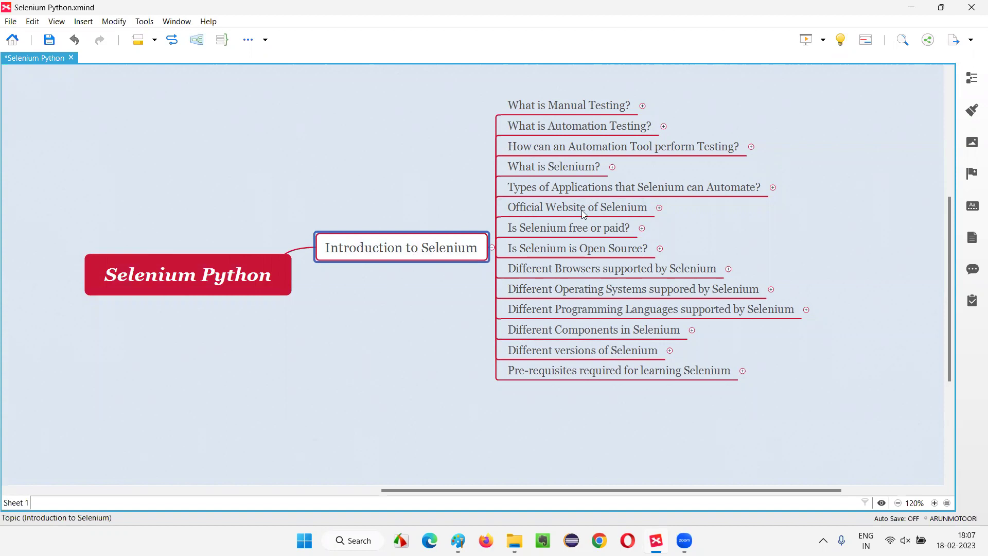
left_click(581, 350)
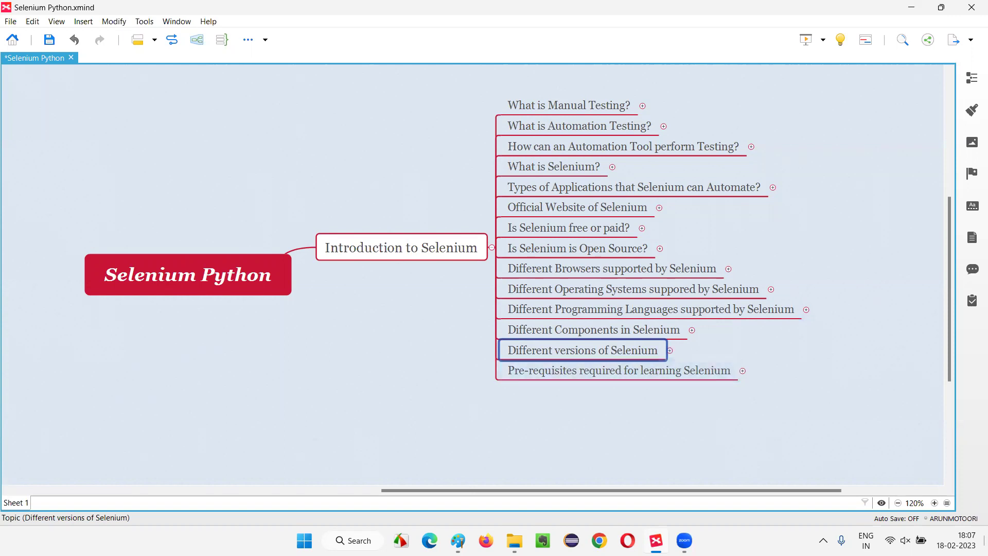
Expand the versions branch to Selenium 1–4 and reveal Selenium 1's date, Jan 22, 2004
left_click(670, 352)
left_click(710, 320)
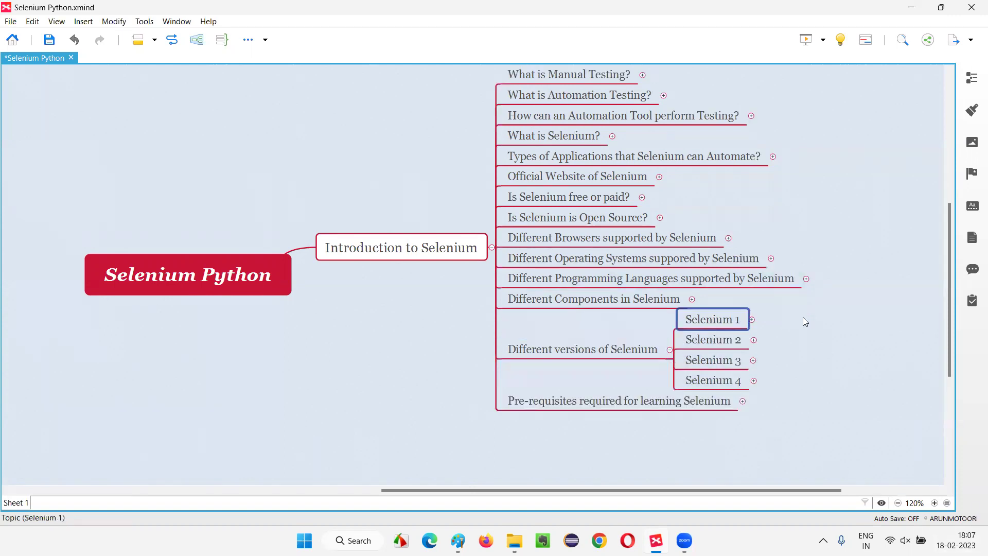
left_click_drag(684, 486, 718, 487)
left_click(688, 319)
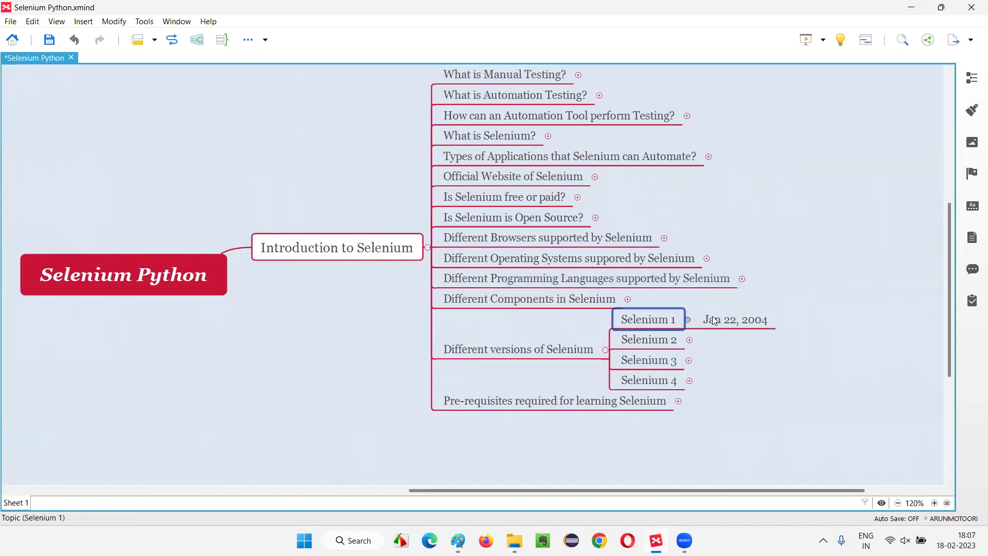
left_click(750, 323)
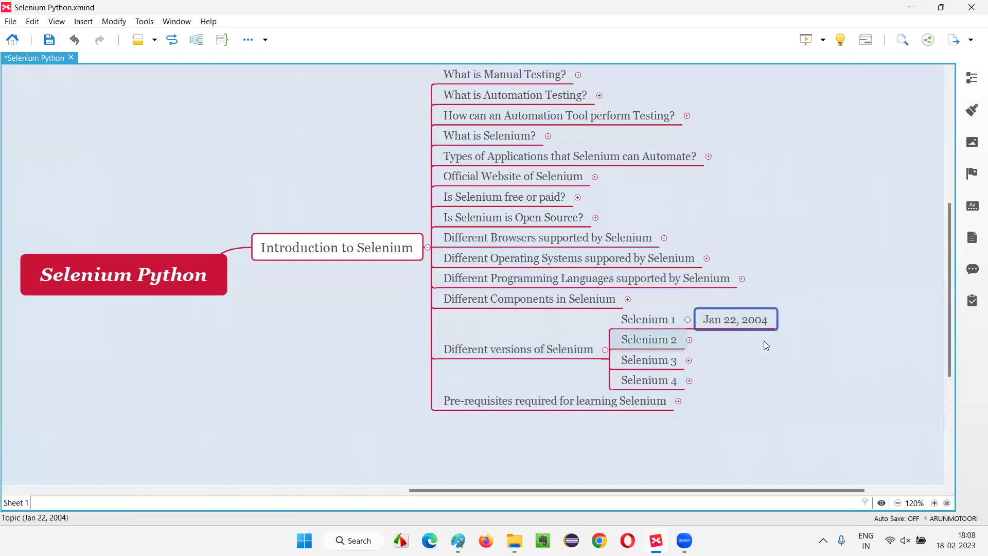
left_click(646, 320)
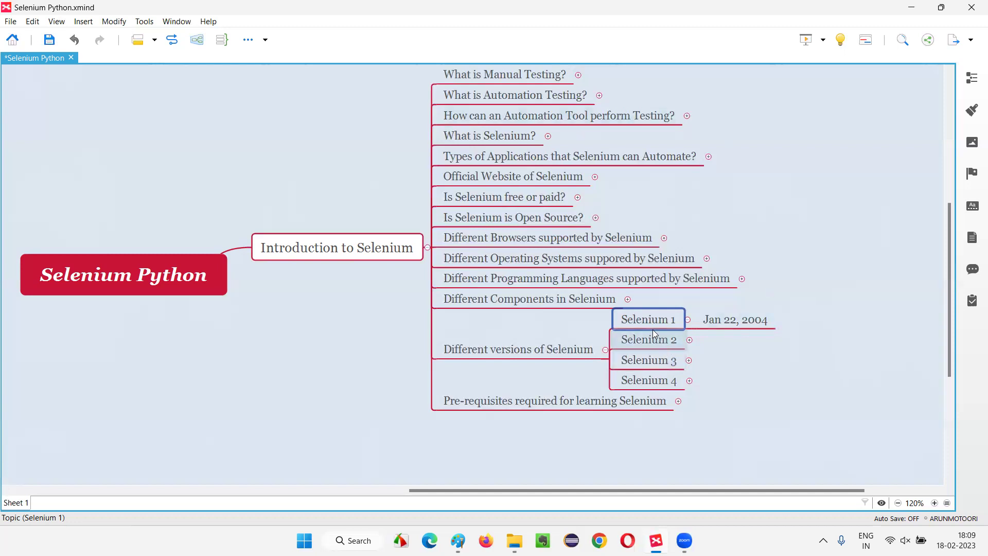
Re-check Selenium 1 and its Jan 22, 2004 date topic within the versions branch
left_click(718, 323)
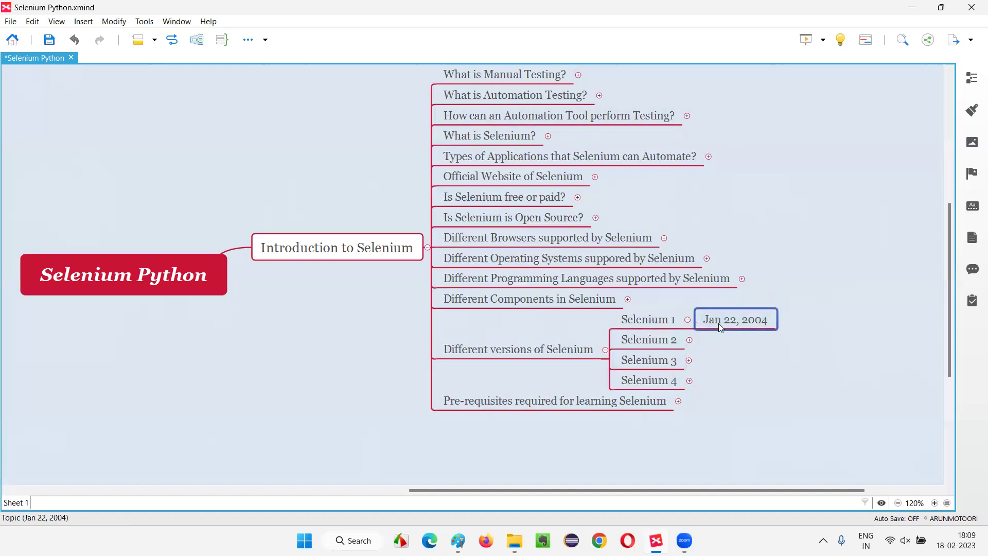
key("Left")
left_click(568, 350)
left_click(646, 324)
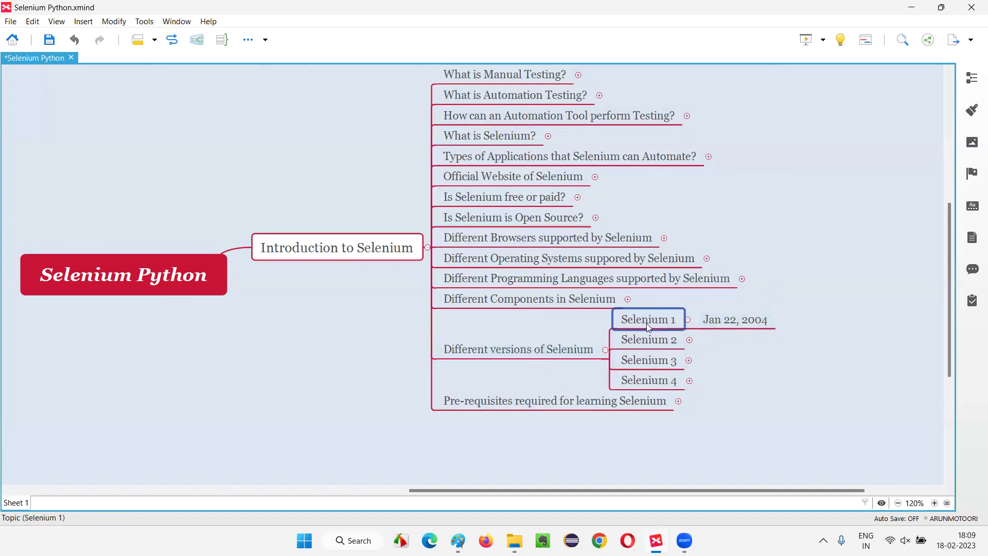
left_click(741, 325)
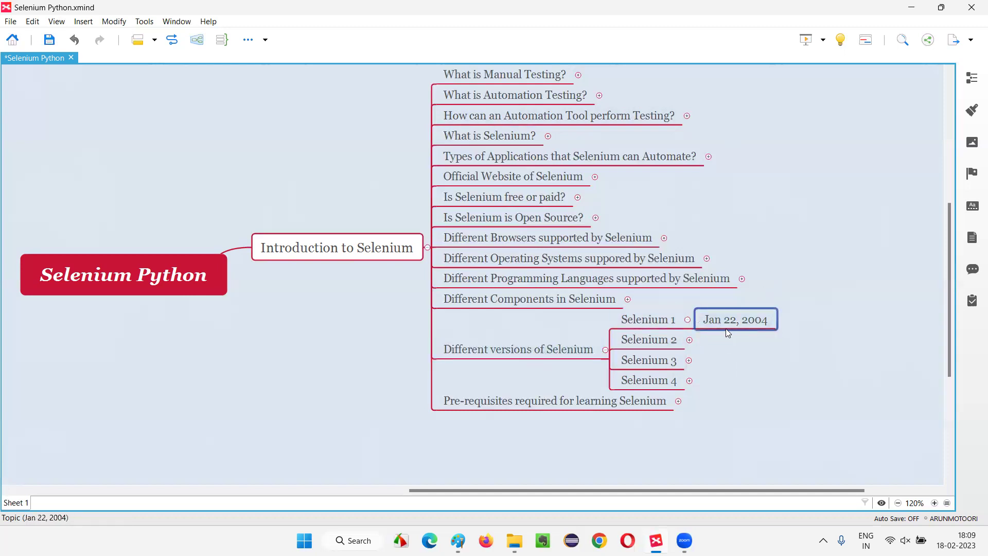
left_click(651, 322)
Expand Selenium 2 to show its release date, July 08, 2011
left_click(687, 346)
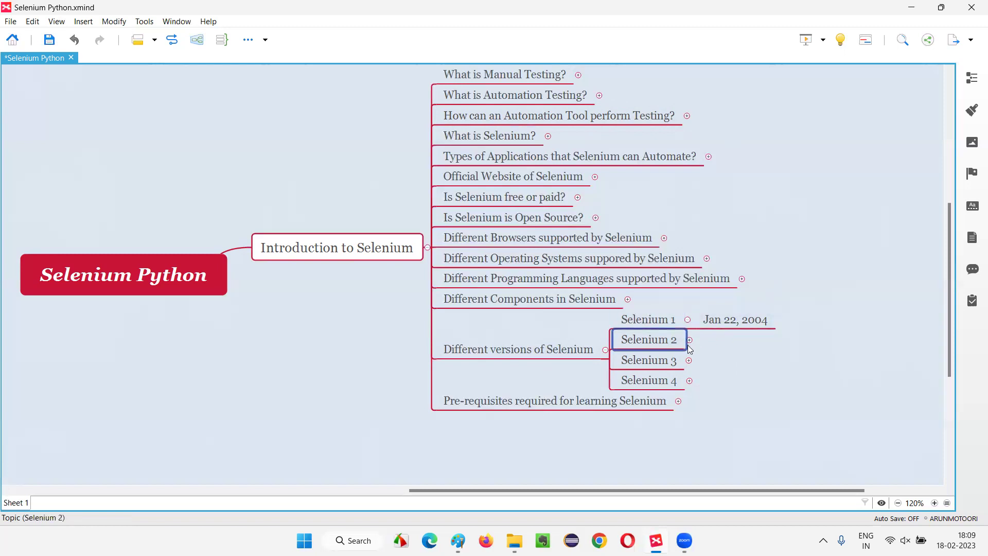
left_click(688, 340)
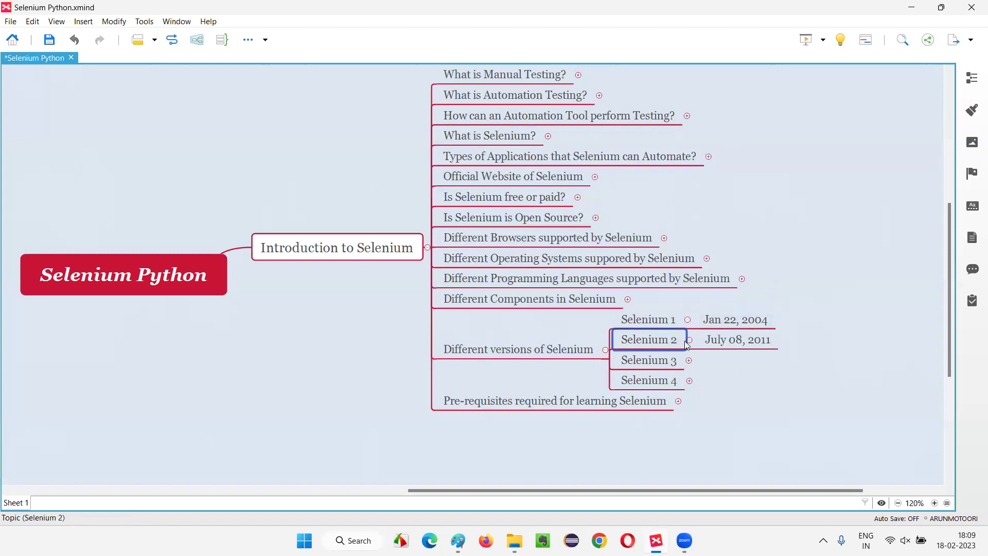
left_click(728, 347)
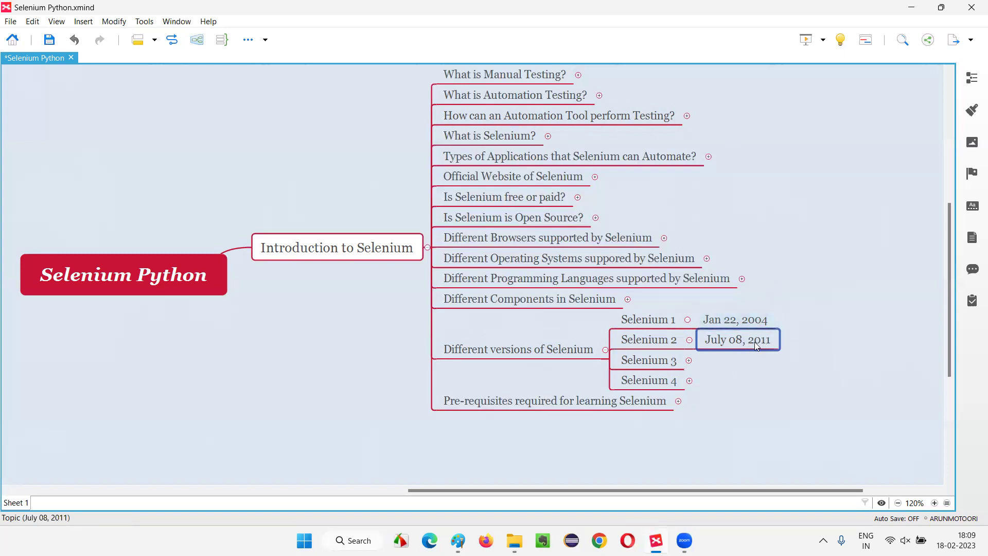
left_click(667, 355)
left_click(671, 345)
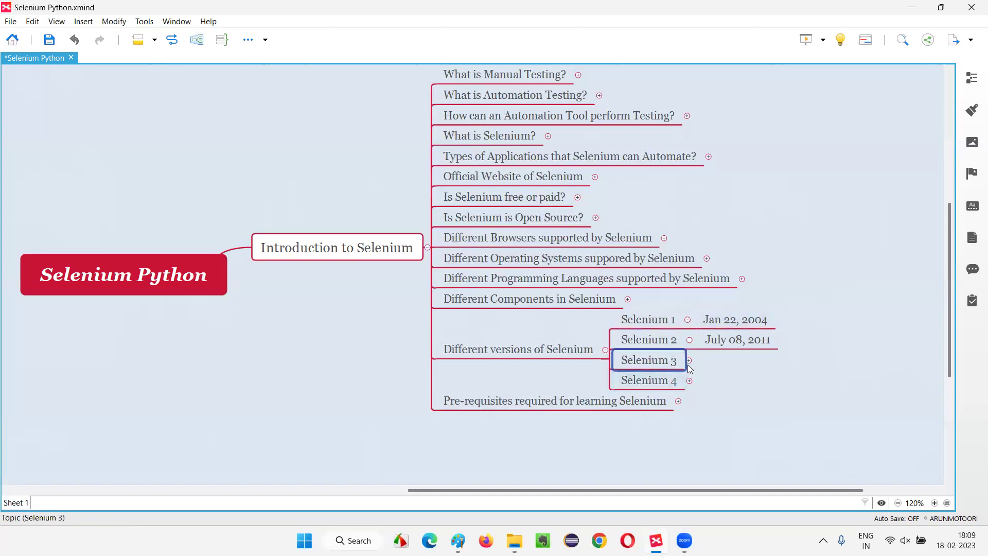
Expand Selenium 3 to reveal its Oct 13, 2016 date subtopic
left_click(690, 366)
left_click(690, 360)
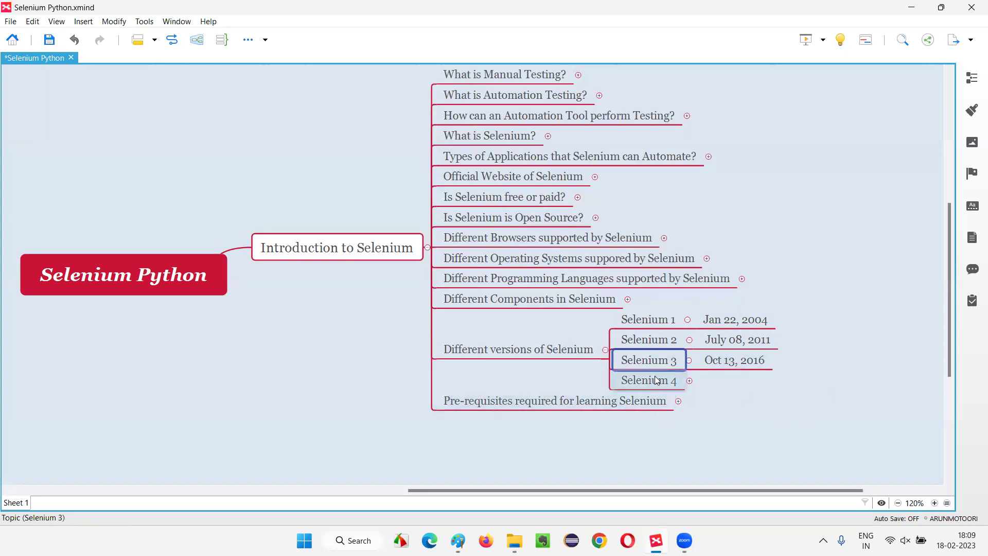
left_click(726, 366)
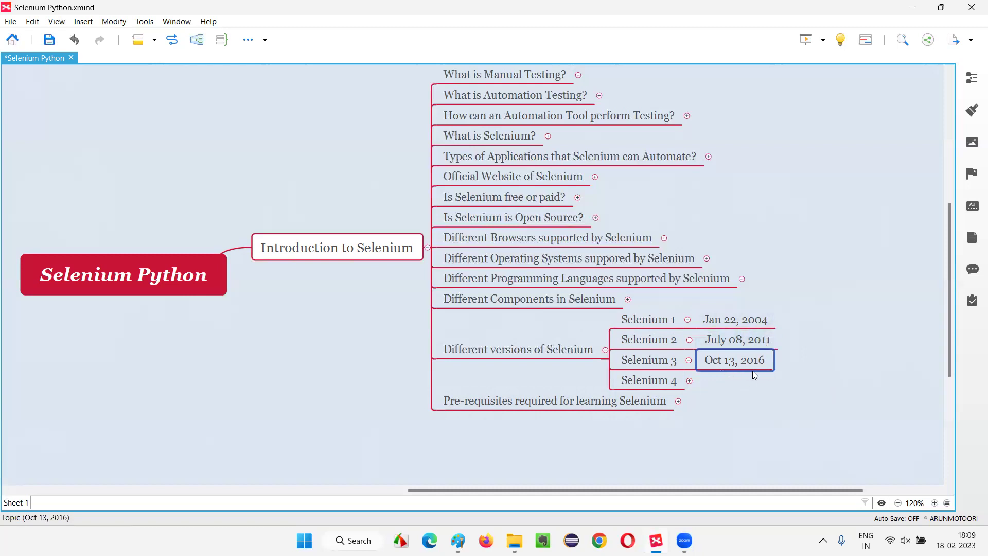
left_click(655, 359)
left_click(661, 380)
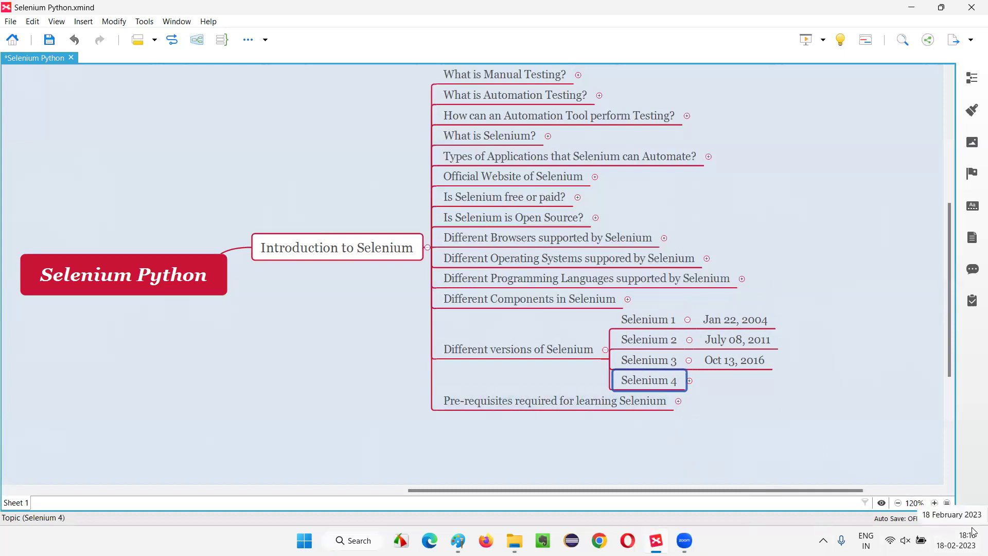
Expand Selenium 4 to show Oct 13, 2021, 'Latest as of now' and the latest-version note
left_click(690, 381)
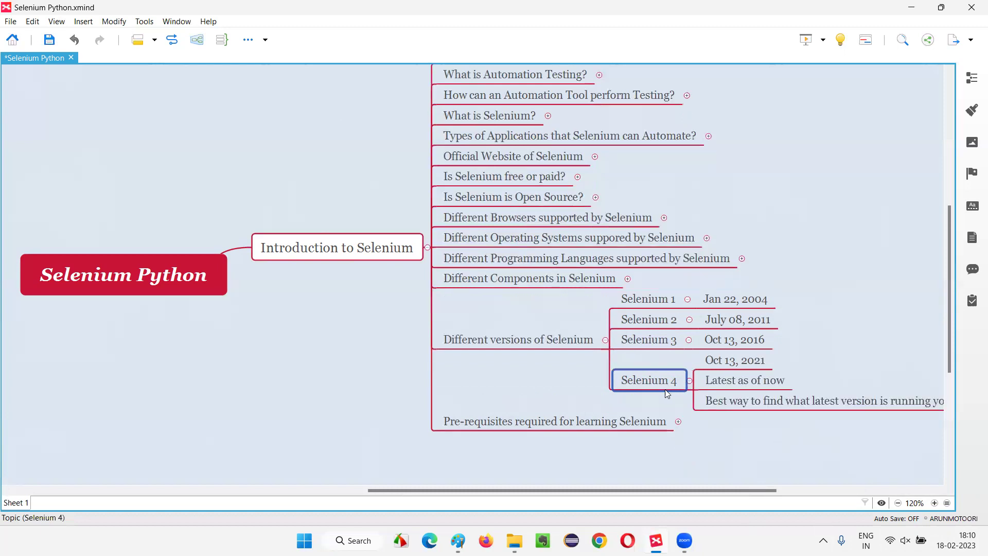
left_click(725, 366)
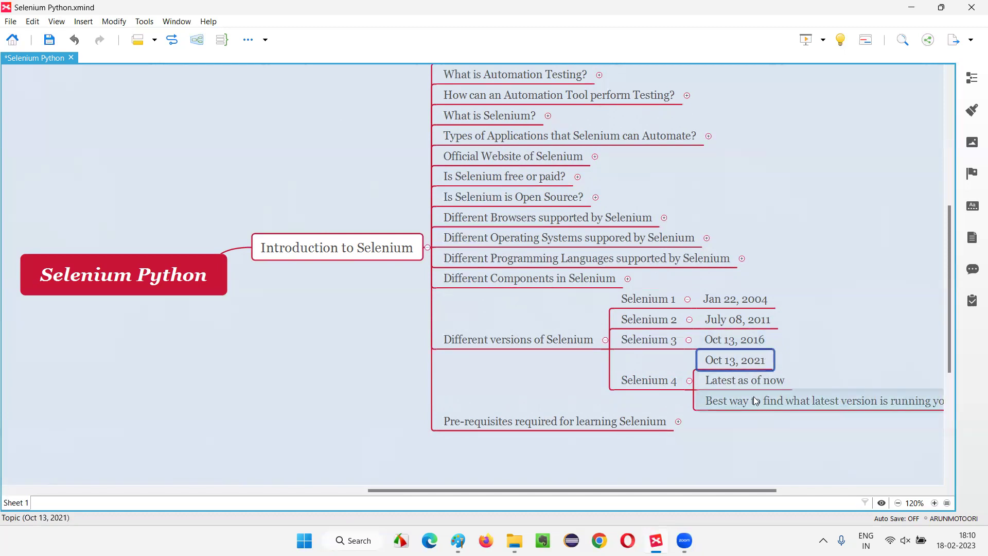
left_click(661, 372)
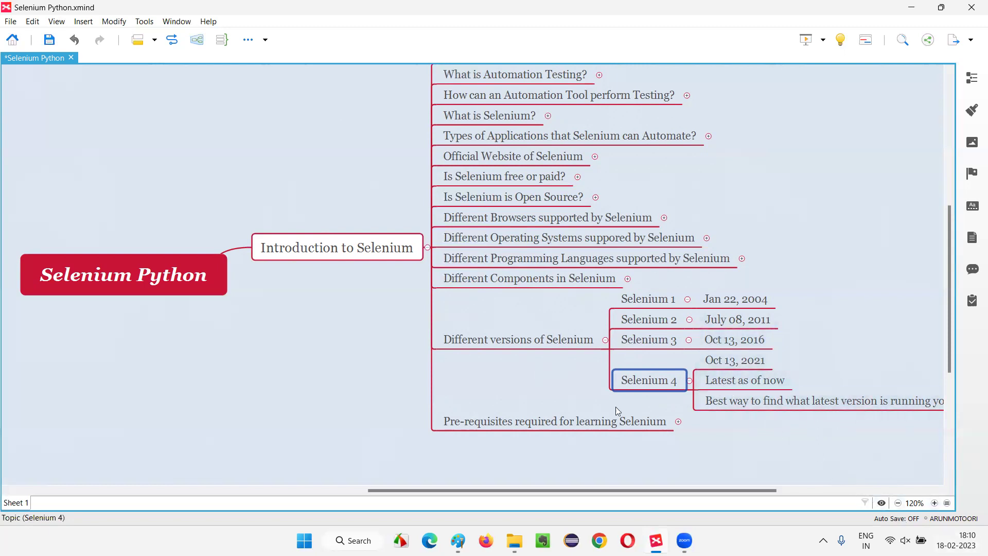
left_click(733, 362)
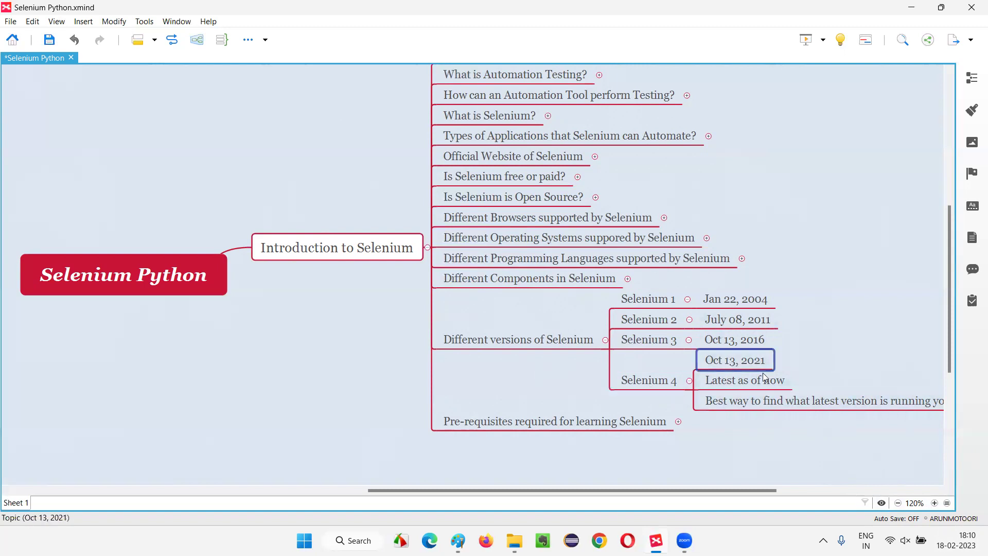
left_click(647, 386)
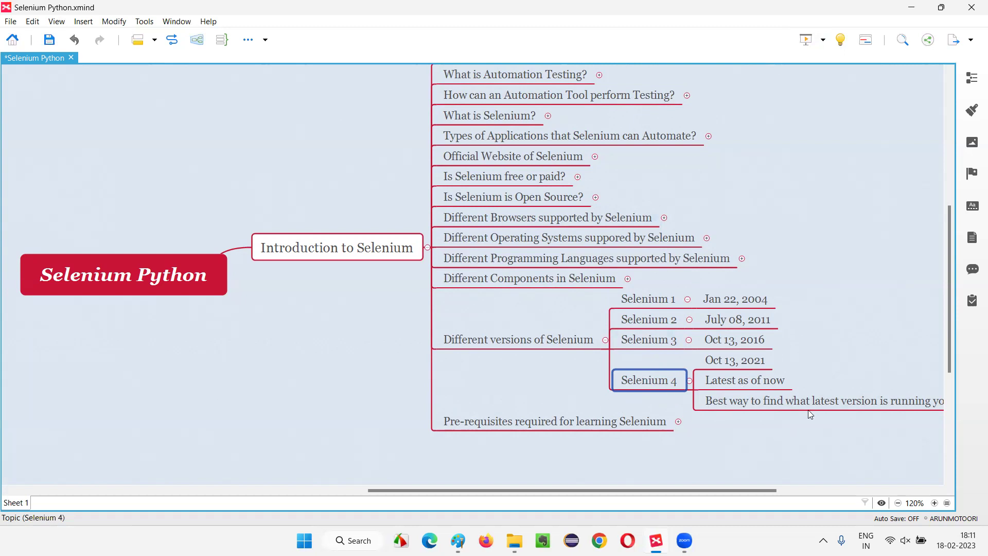
Step through Selenium 4's subtopics until 'Best way to find what latest version is running your time' shows fully
left_click(754, 363)
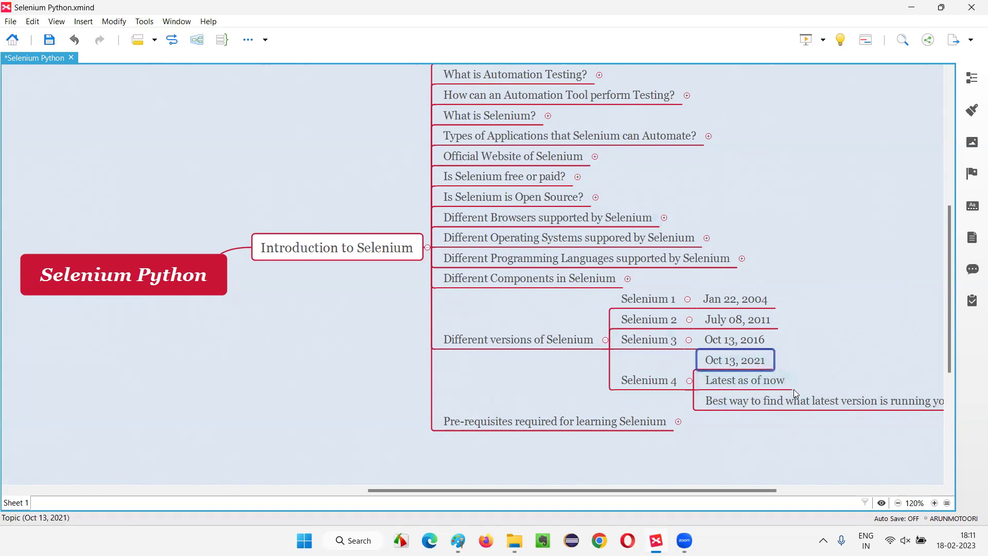
left_click(746, 382)
key("Left")
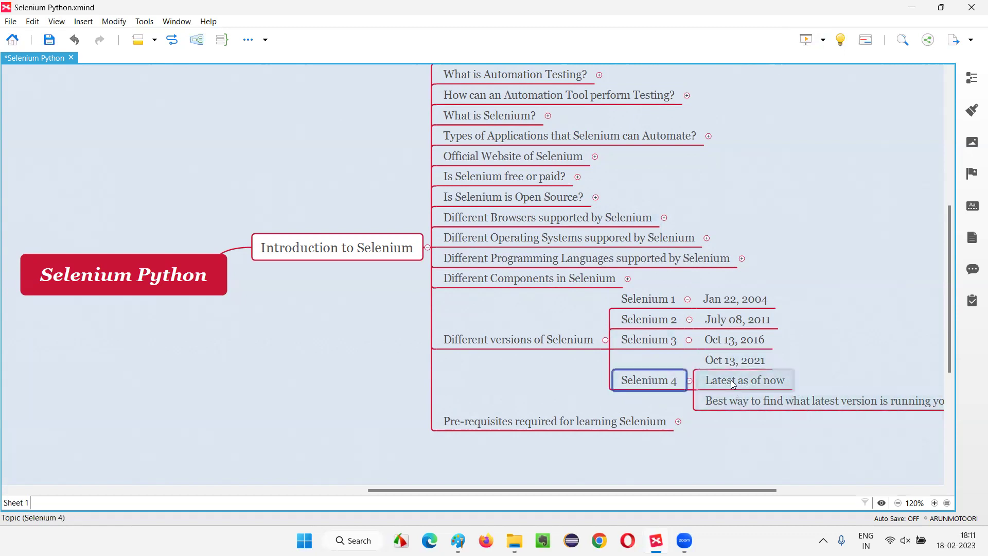
left_click(731, 362)
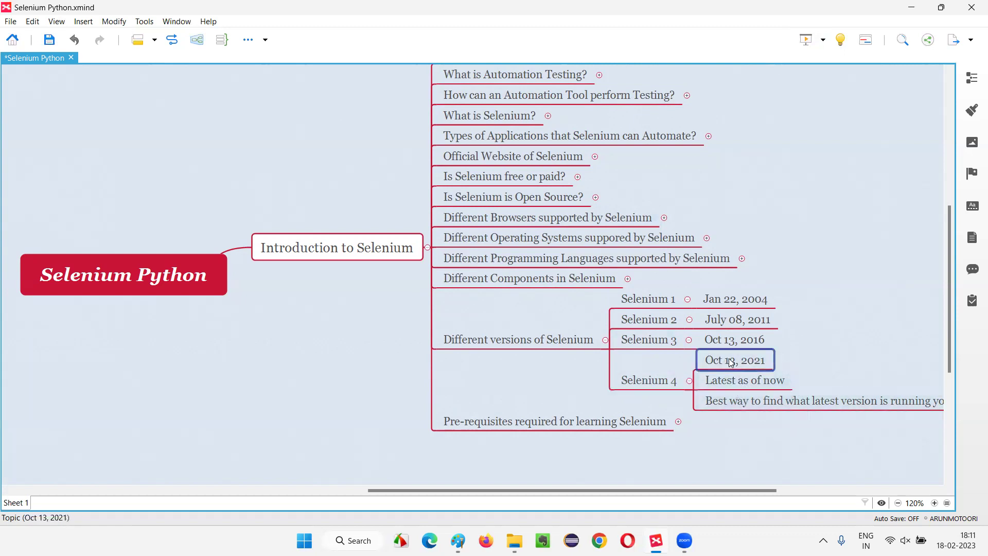
left_click(752, 381)
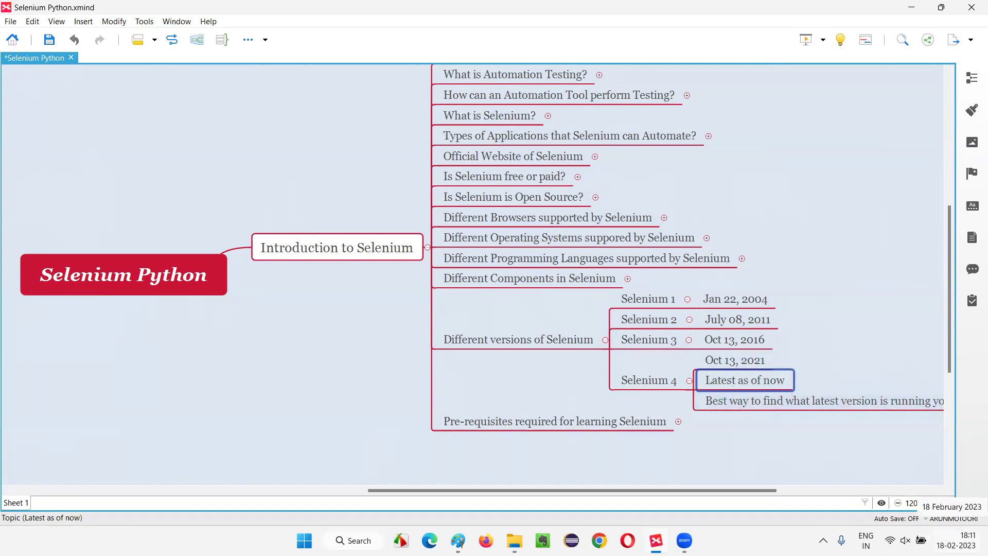
left_click(797, 409)
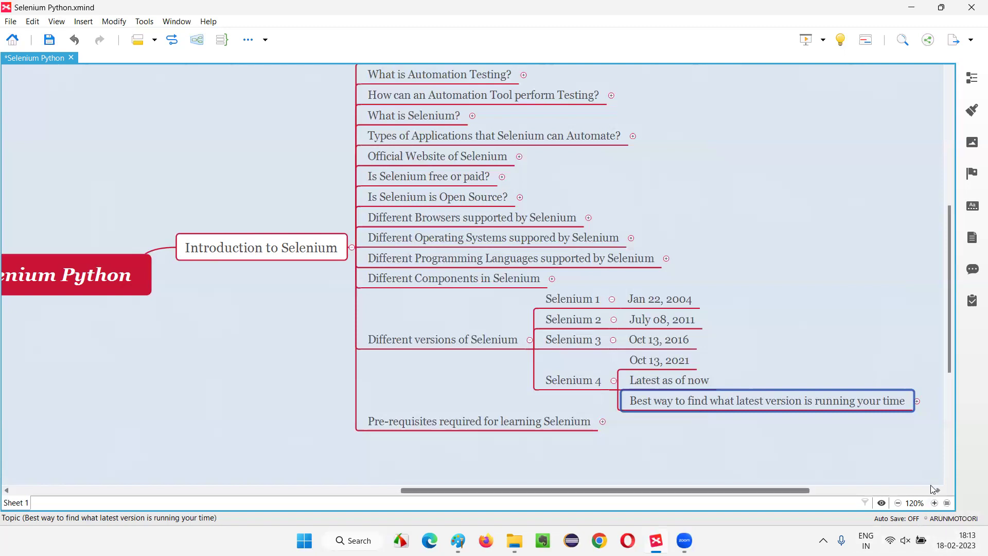
Select the versions branch, then Selenium 4's note about finding the latest version
left_click(461, 338)
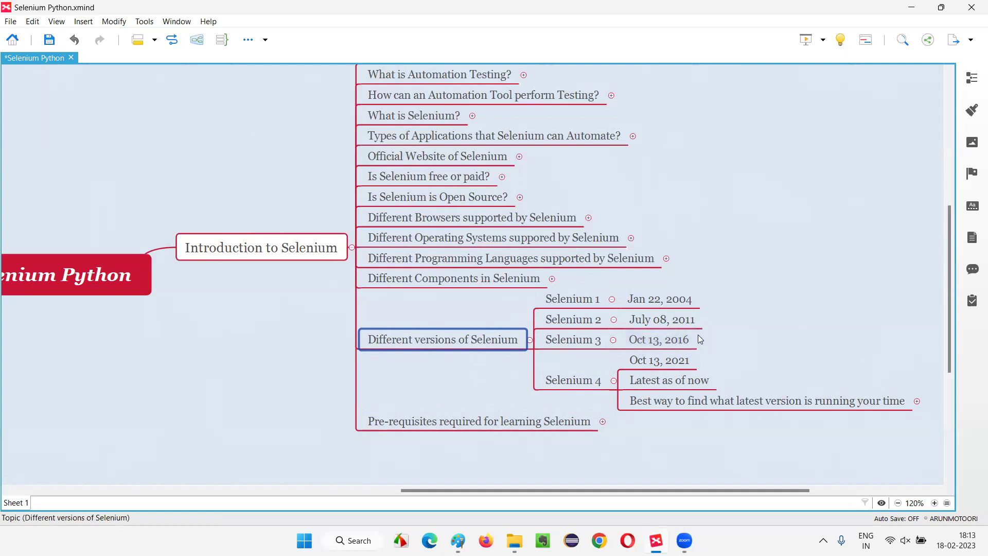
left_click(740, 410)
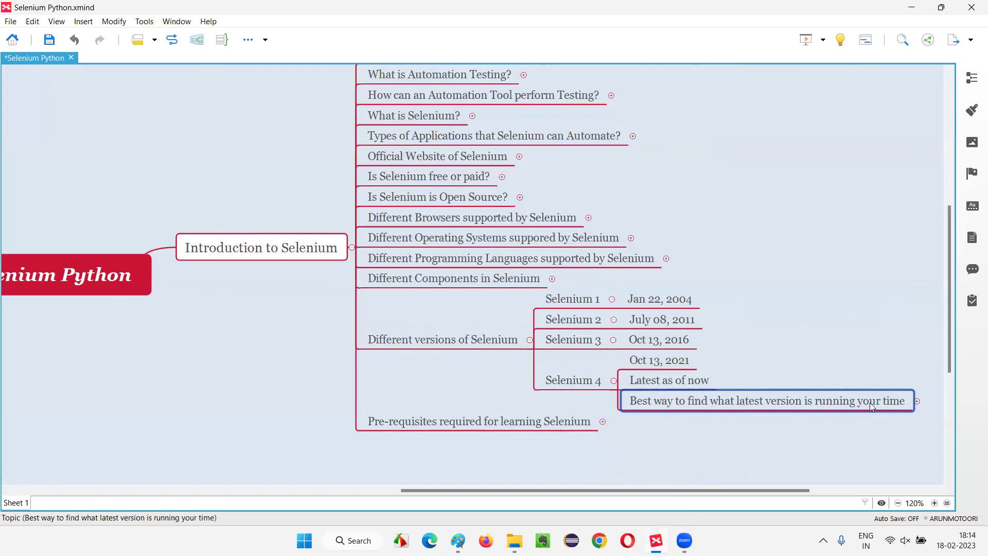
Expand the latest-version note to reveal its 'Official Website of Selenium' subtopic
left_click_drag(799, 489, 866, 467)
left_click(764, 402)
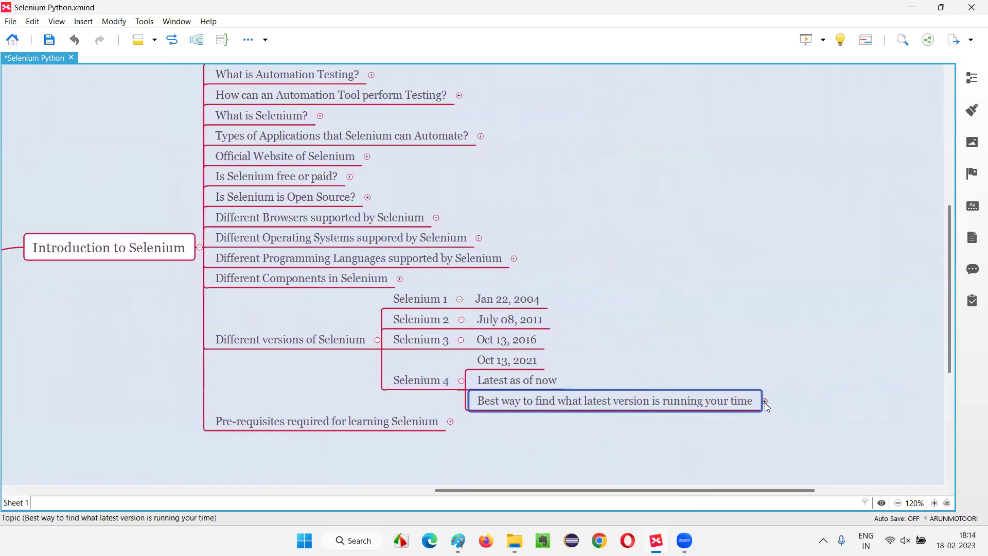
left_click(829, 398)
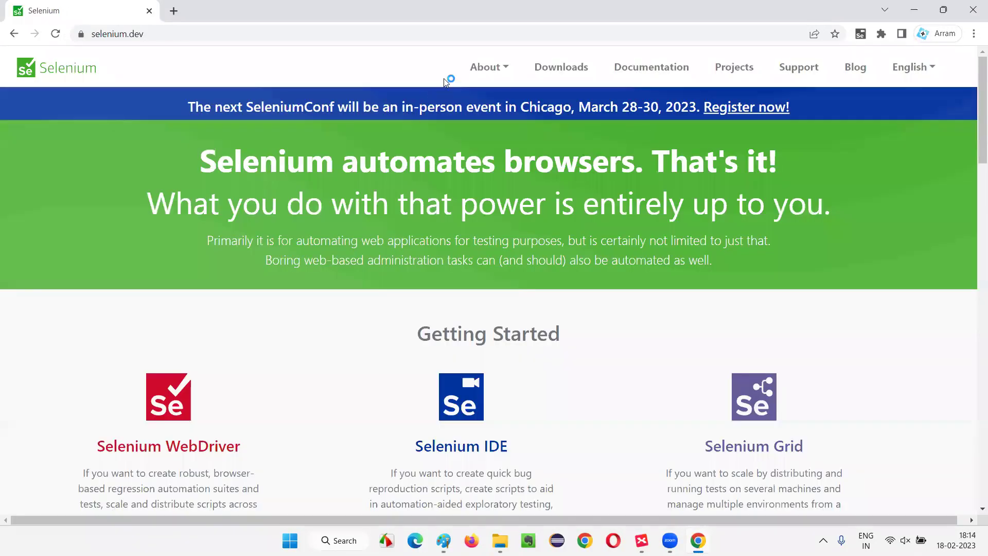
Open selenium.dev's Downloads page and highlight the 'Selenium Clients and WebDriver Language Bindings' heading
left_click(448, 67)
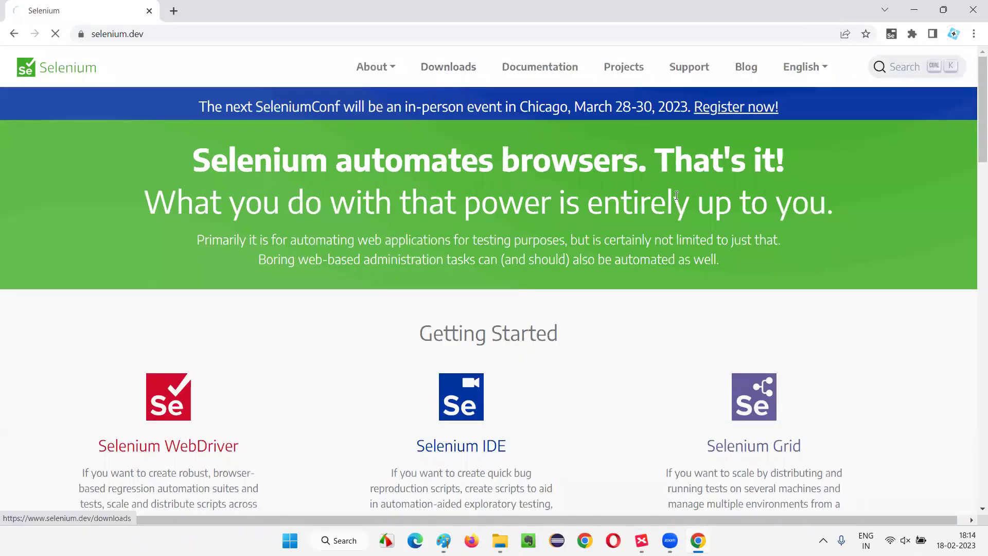
scroll(661, 227, "down", 10)
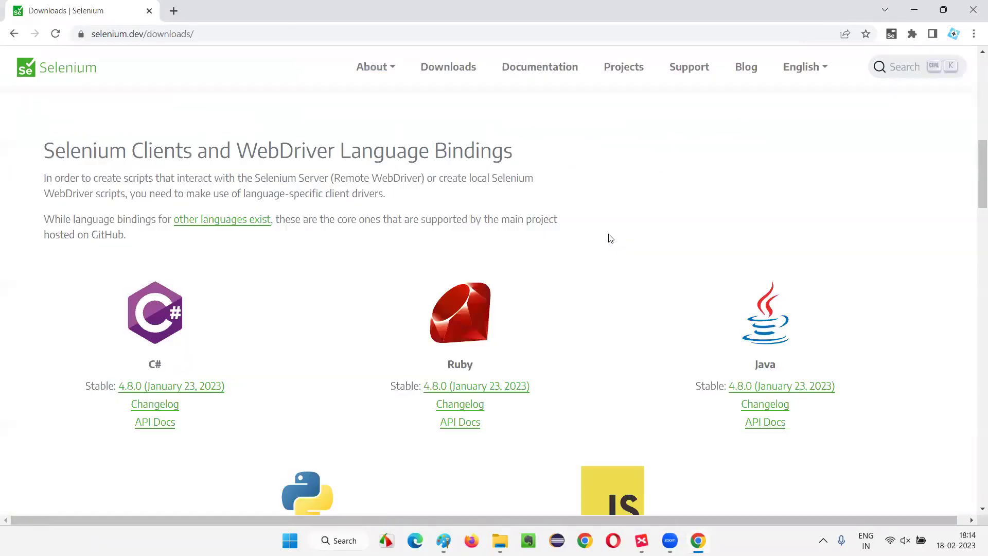
scroll(612, 232, "up", 2)
scroll(343, 199, "up", 1)
left_click_drag(237, 150, 513, 150)
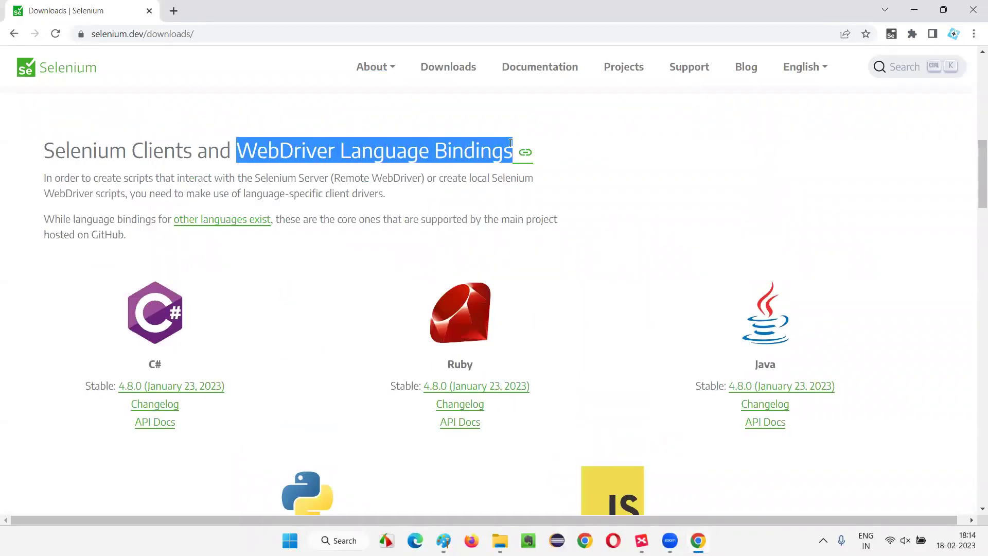
left_click(709, 229)
Scroll to Python's stable binding, version 4.8.0 from January 23, 2023
scroll(717, 221, "down", 2)
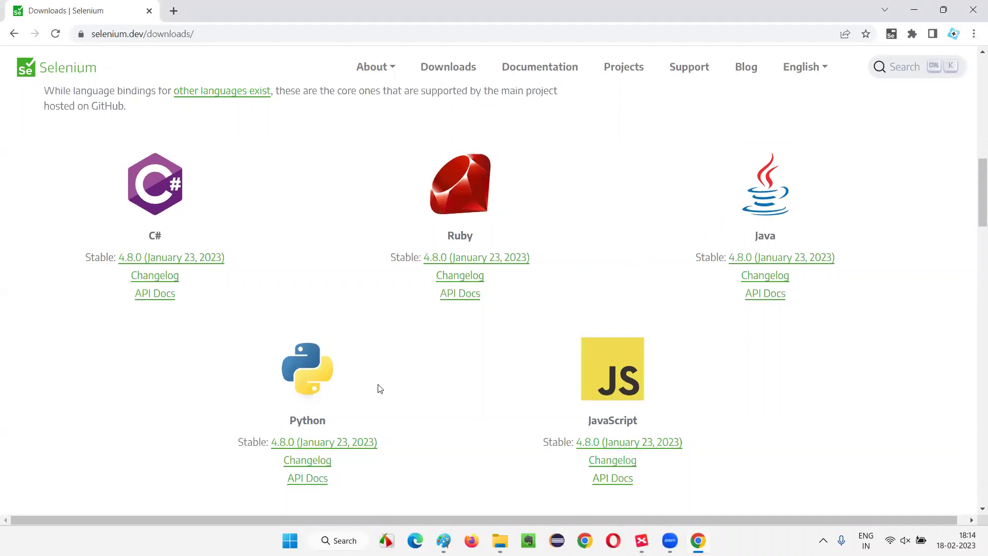
left_click_drag(269, 442, 294, 442)
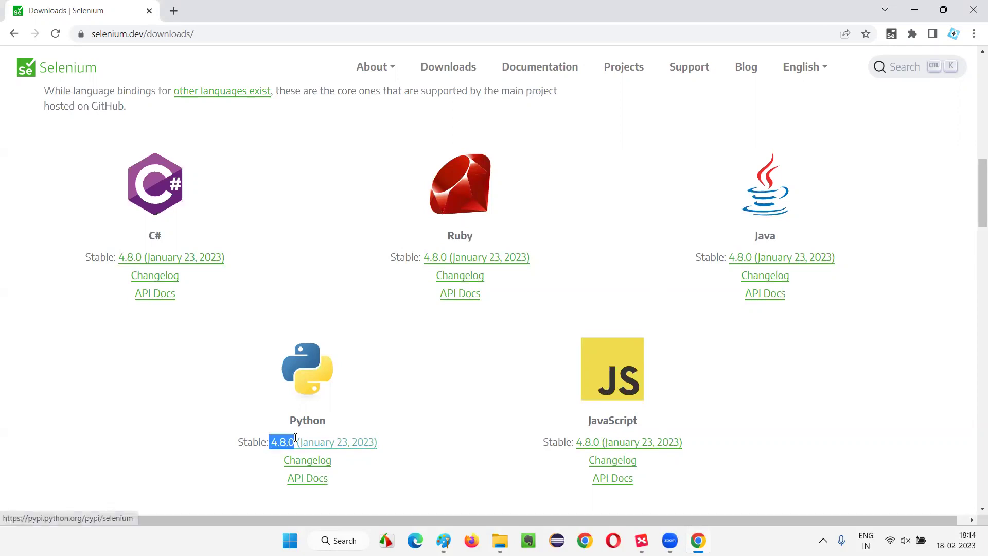
scroll(430, 364, "down", 1)
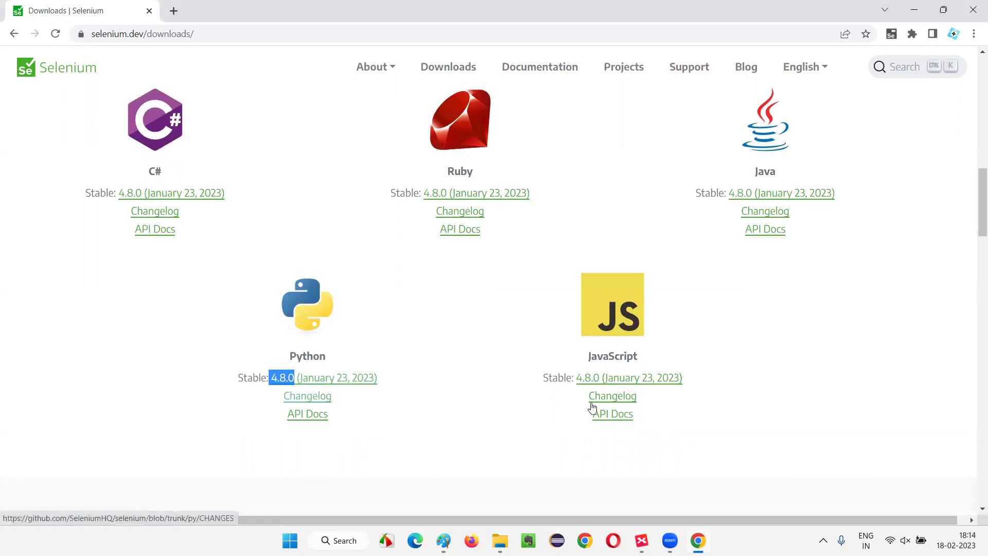
left_click(143, 387)
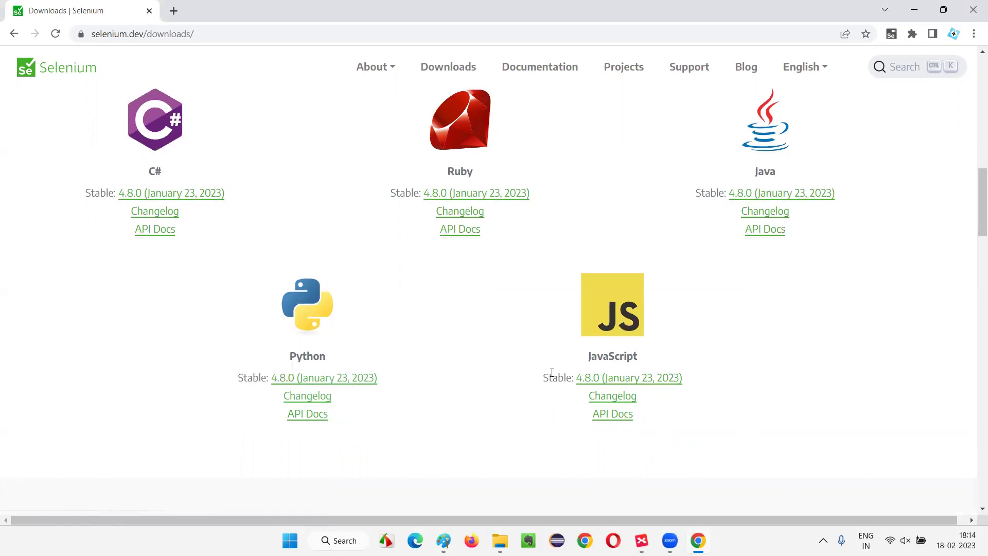
scroll(386, 350, "up", 1)
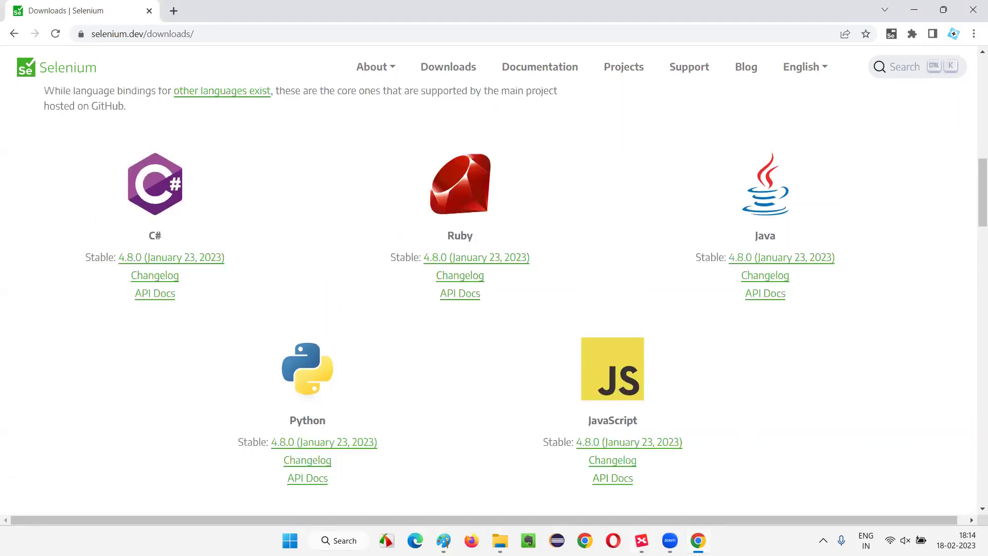
key("alt+Tab")
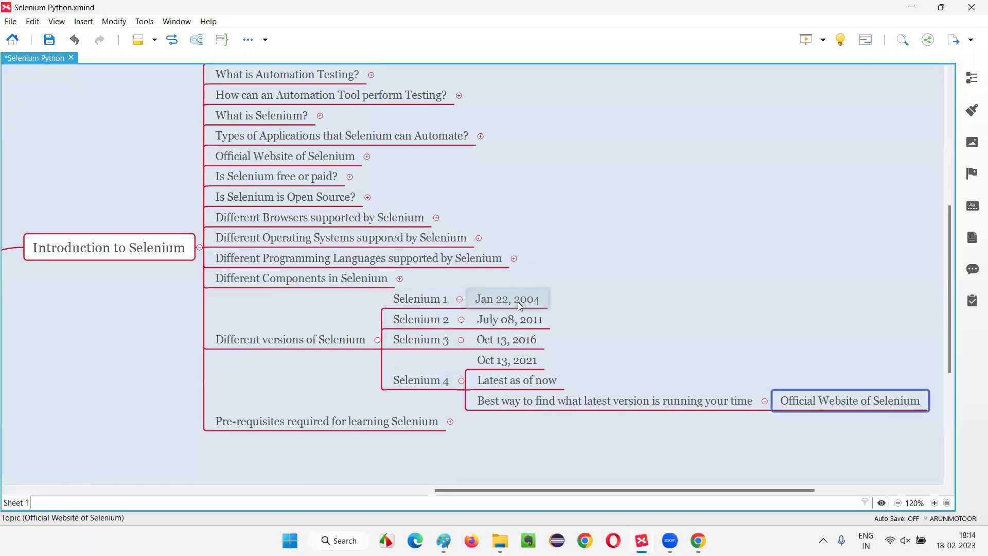
left_click(519, 304)
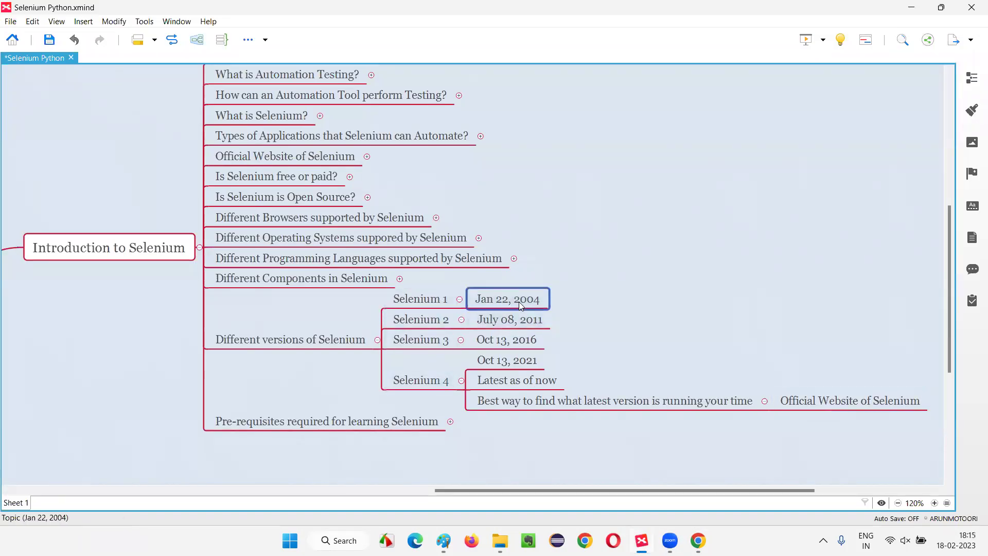
left_click(520, 316)
left_click(487, 340)
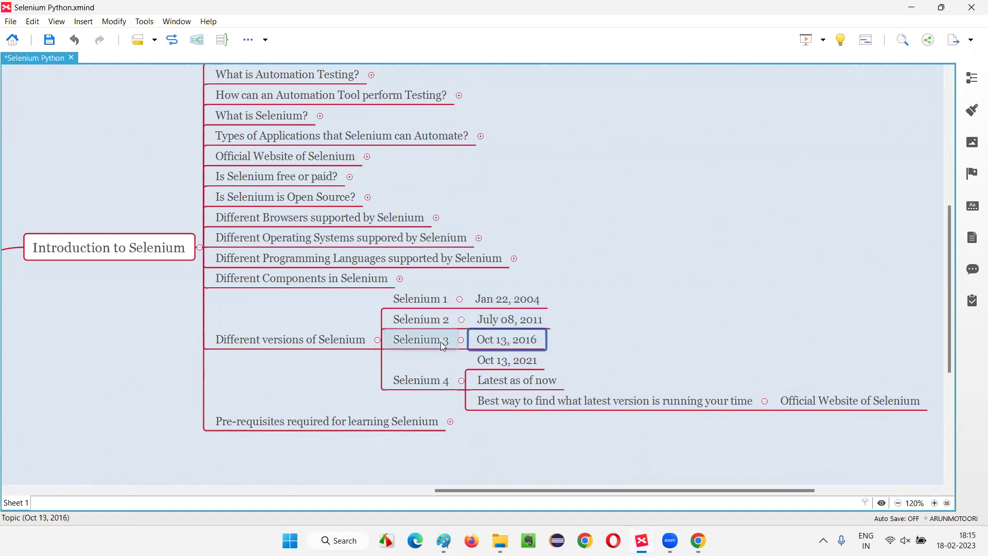
left_click(442, 324)
left_click(438, 339)
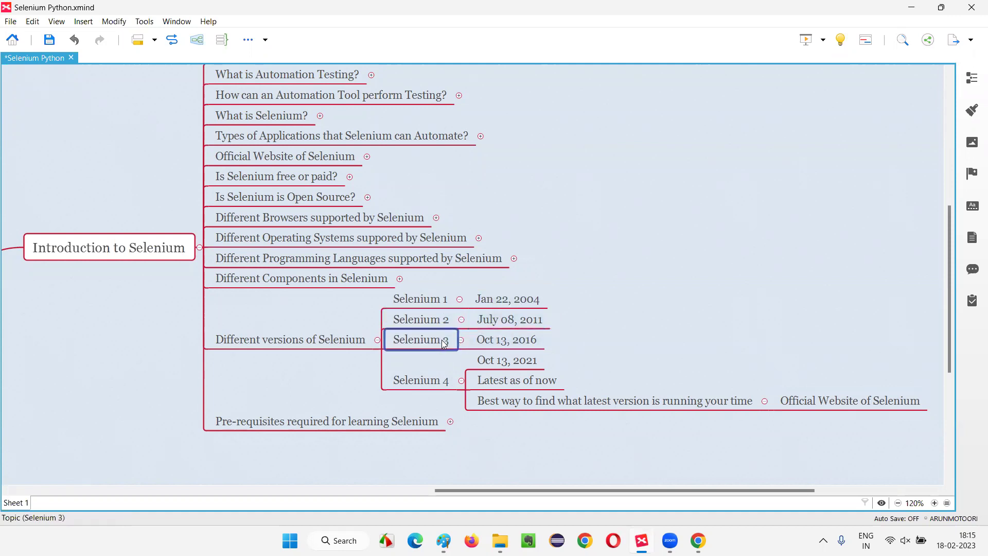
left_click(511, 335)
left_click(442, 379)
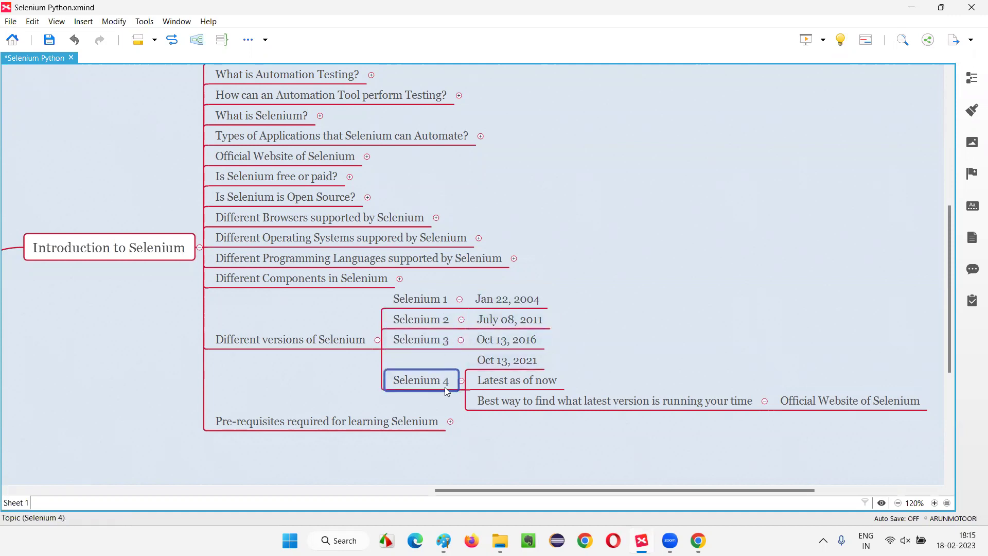
left_click(521, 366)
left_click(698, 540)
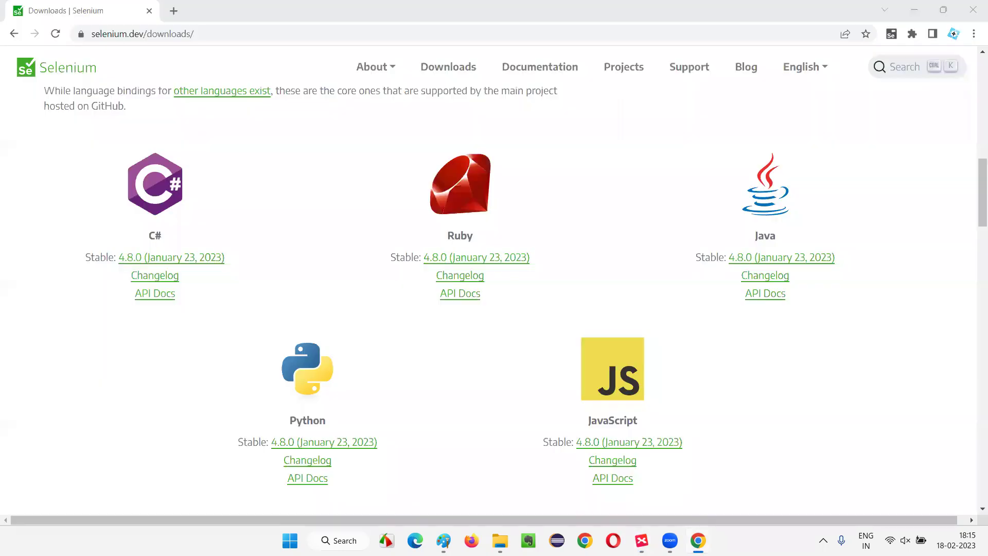
Open the Selenium blog and highlight the Selenium 4.7.0 release date
left_click(748, 77)
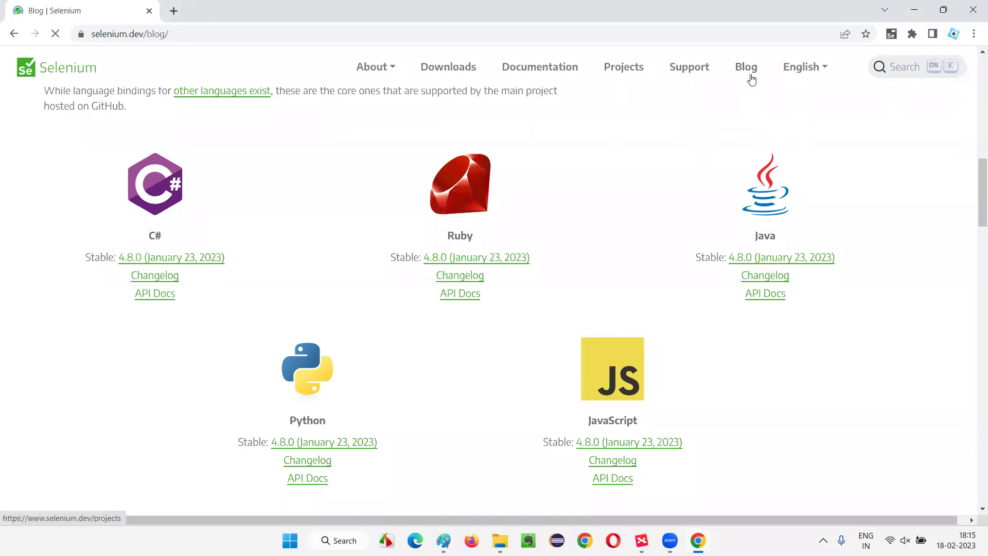
scroll(632, 362, "down", 6)
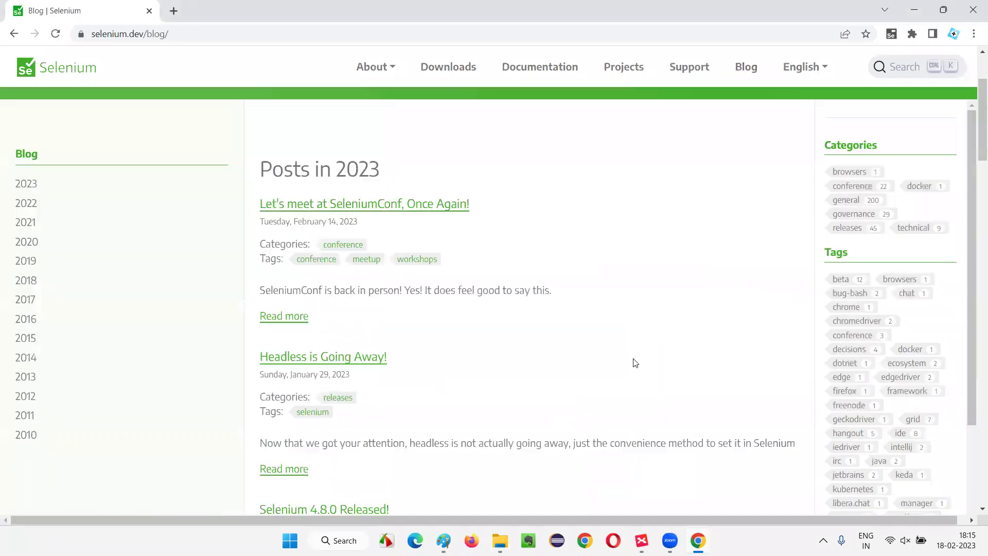
scroll(274, 264, "down", 8)
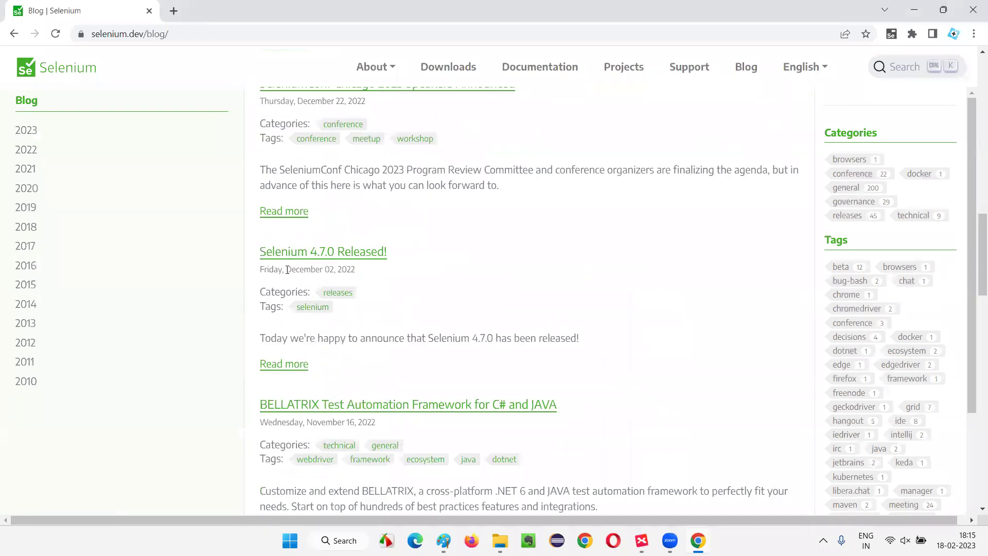
left_click_drag(287, 269, 346, 271)
Find the 'Selenium 4.8.0 Released!' post and highlight its date, Monday, January 23, 2023
scroll(398, 316, "up", 3)
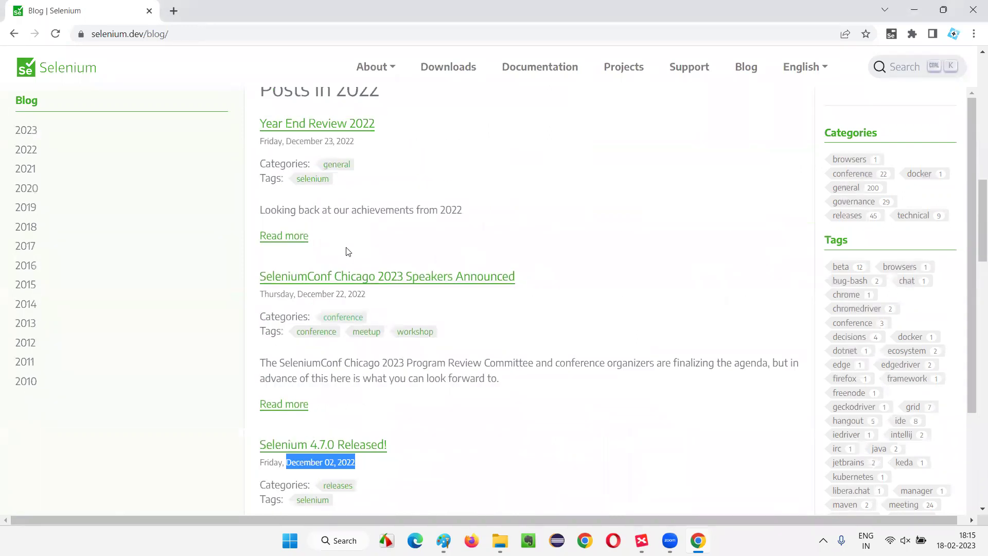
scroll(346, 249, "up", 3)
scroll(374, 251, "up", 1)
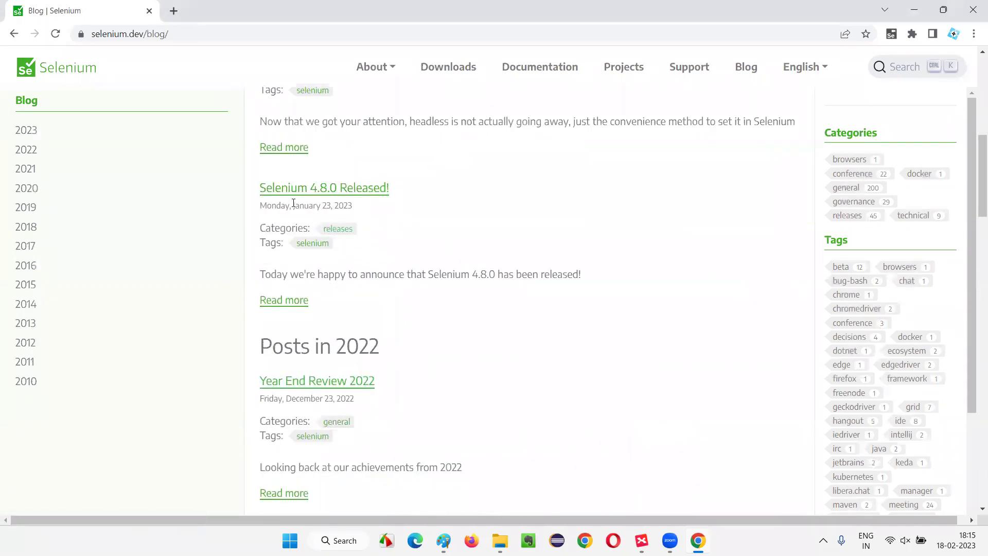
left_click_drag(293, 201, 379, 203)
scroll(455, 252, "down", 4)
scroll(448, 260, "down", 2)
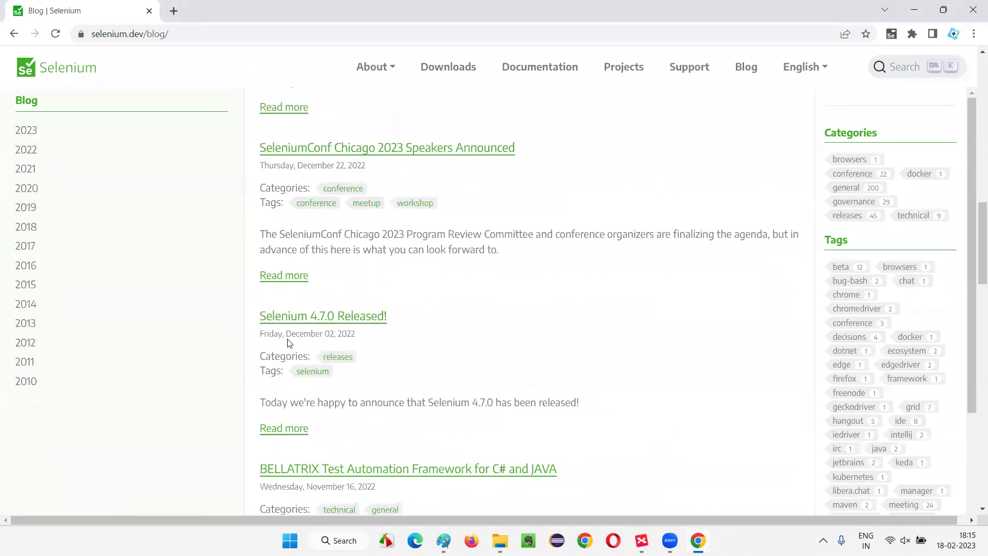
left_click_drag(289, 333, 358, 333)
scroll(407, 324, "up", 4)
scroll(406, 324, "up", 3)
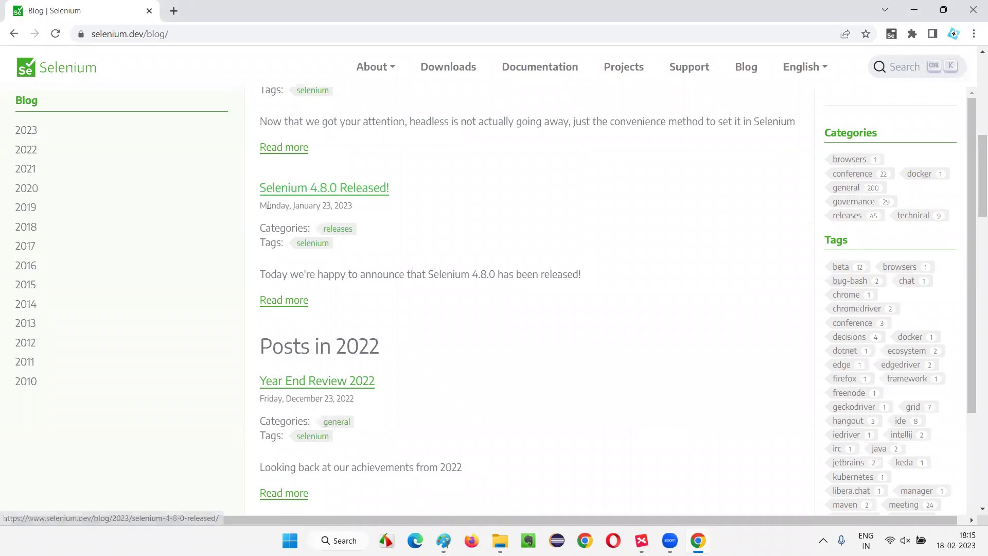
left_click_drag(272, 205, 380, 212)
scroll(416, 268, "up", 2)
scroll(450, 237, "up", 1)
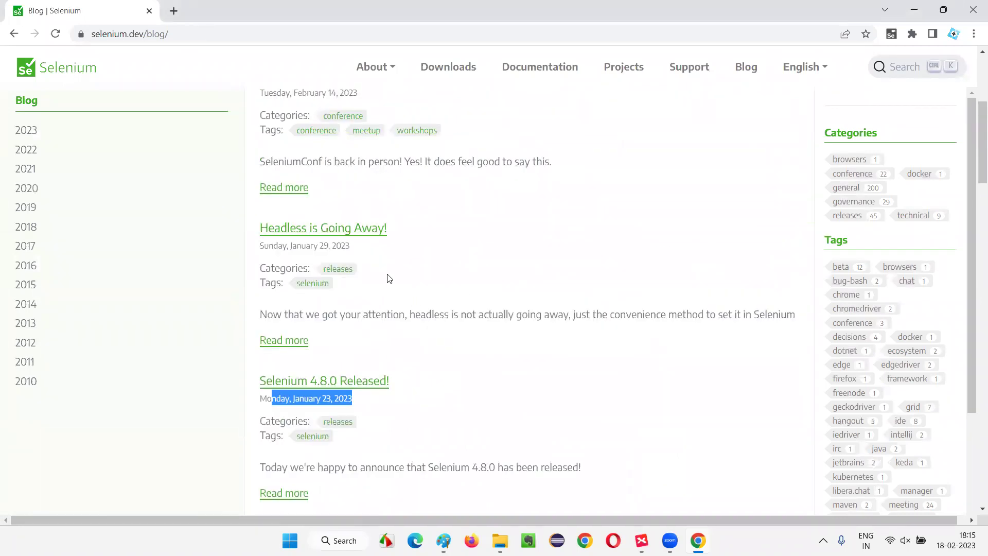
scroll(463, 273, "up", 2)
scroll(344, 298, "down", 1)
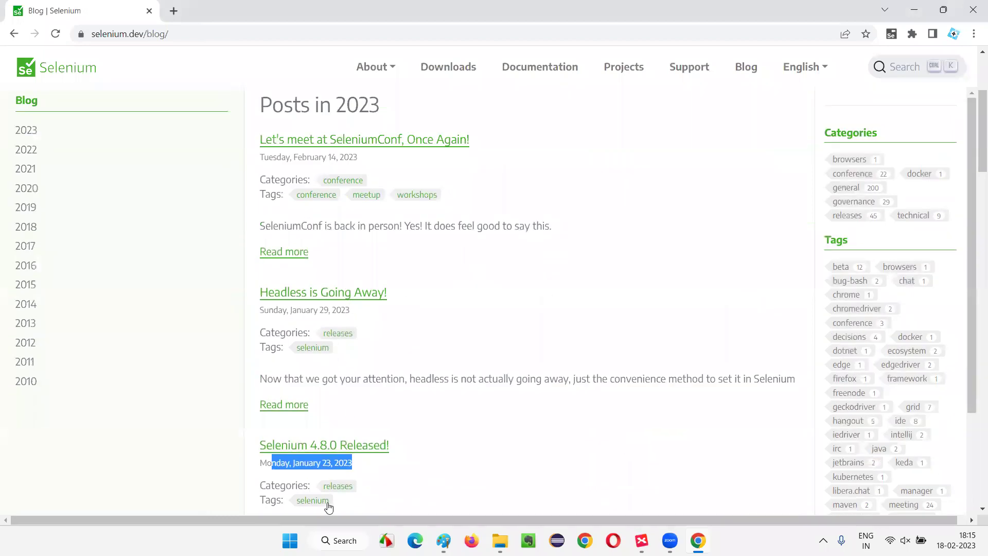
scroll(478, 397, "down", 1)
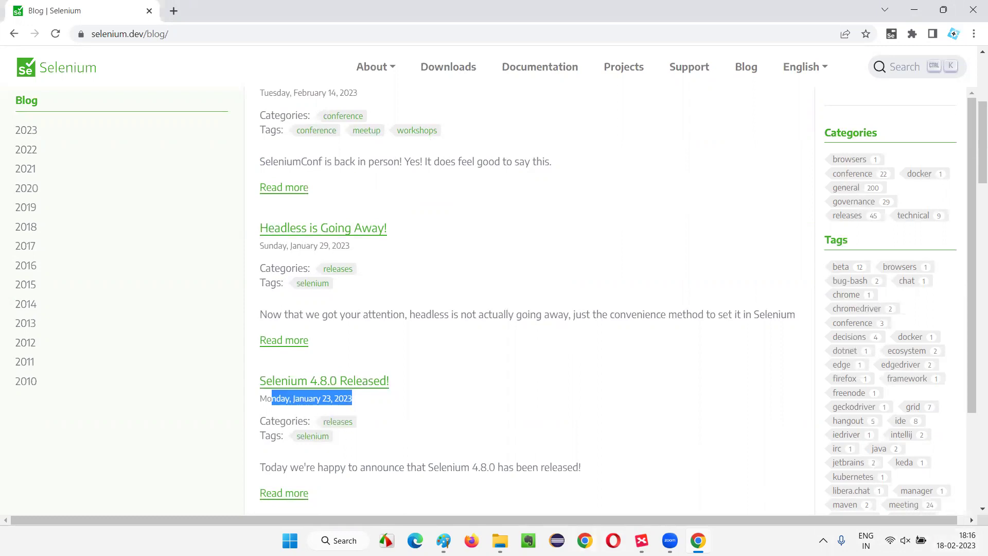
Switch back to XMind and review Selenium 4, its Oct 13, 2021 date and the versions branch
key("alt+Tab")
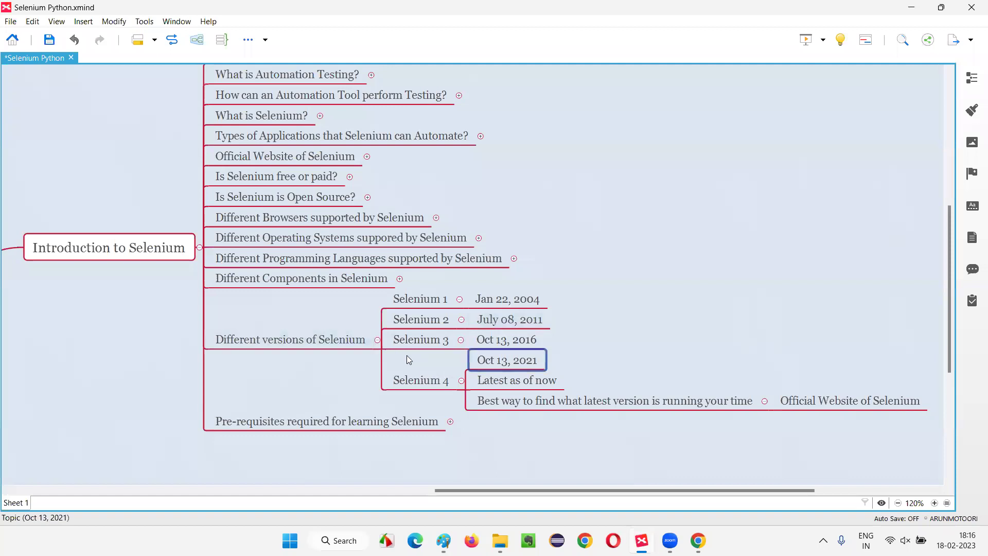
left_click(430, 379)
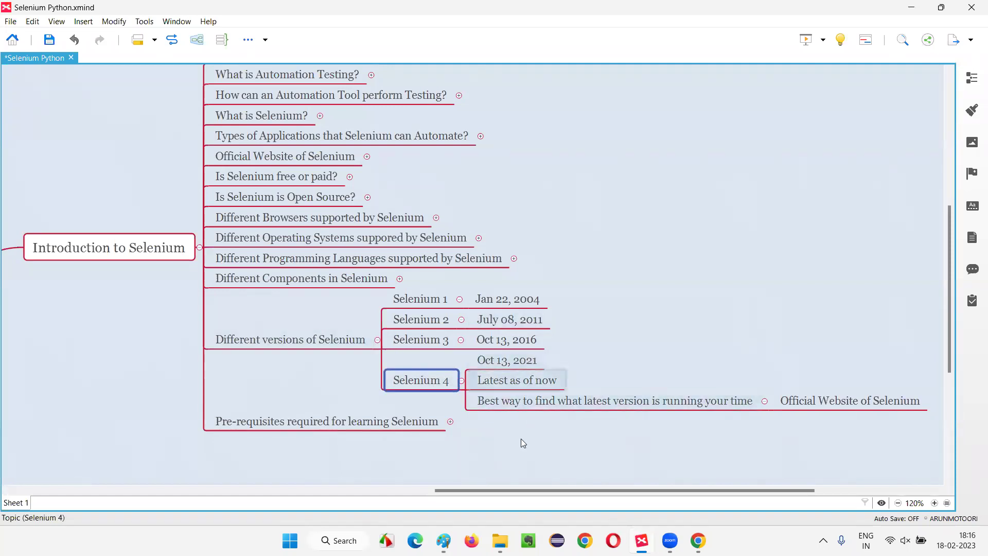
left_click(519, 366)
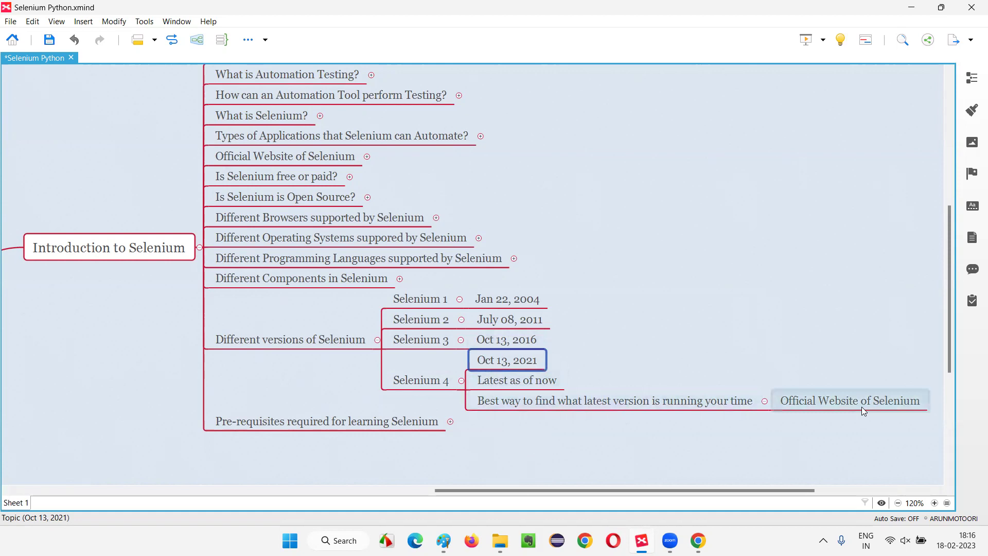
left_click(433, 382)
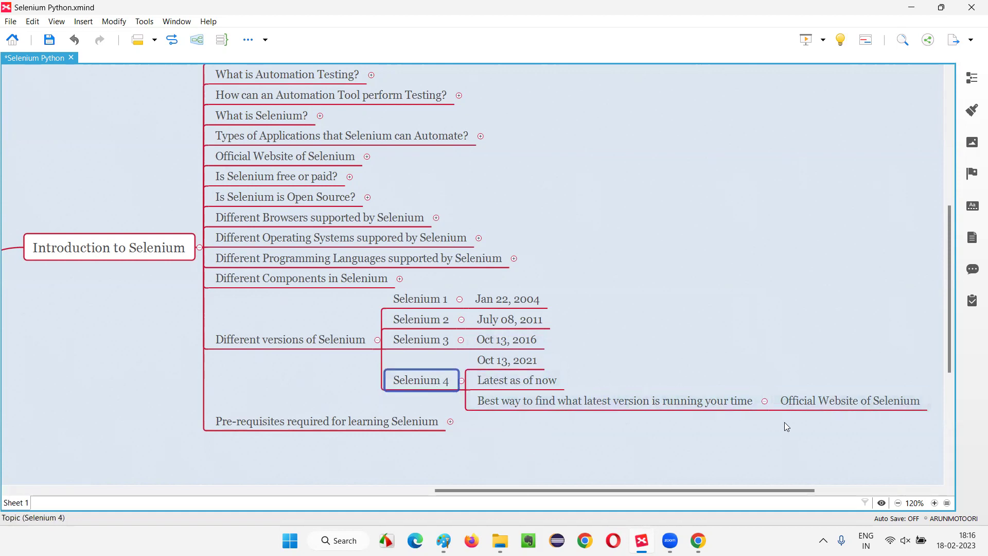
left_click(773, 297)
left_click(338, 342)
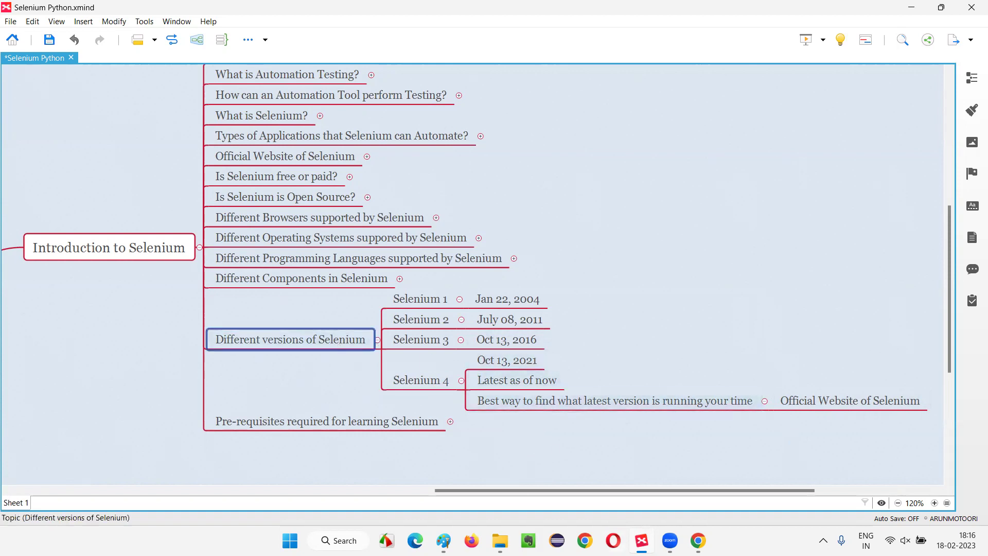
Back in the Chrome Selenium blog, search Google for 'selenium github' in a new tab
key("alt+Tab")
scroll(503, 304, "up", 5)
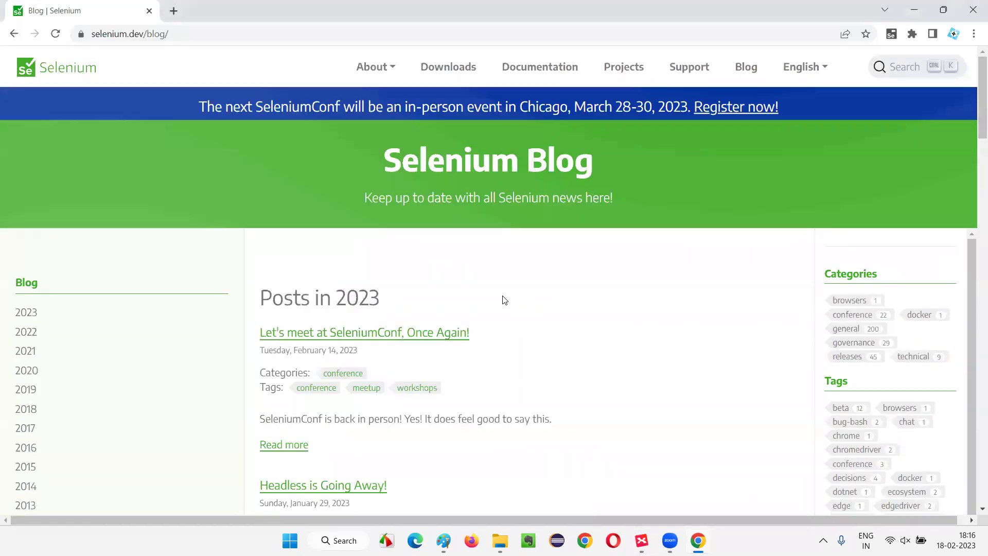
scroll(503, 301, "down", 5)
scroll(417, 409, "up", 4)
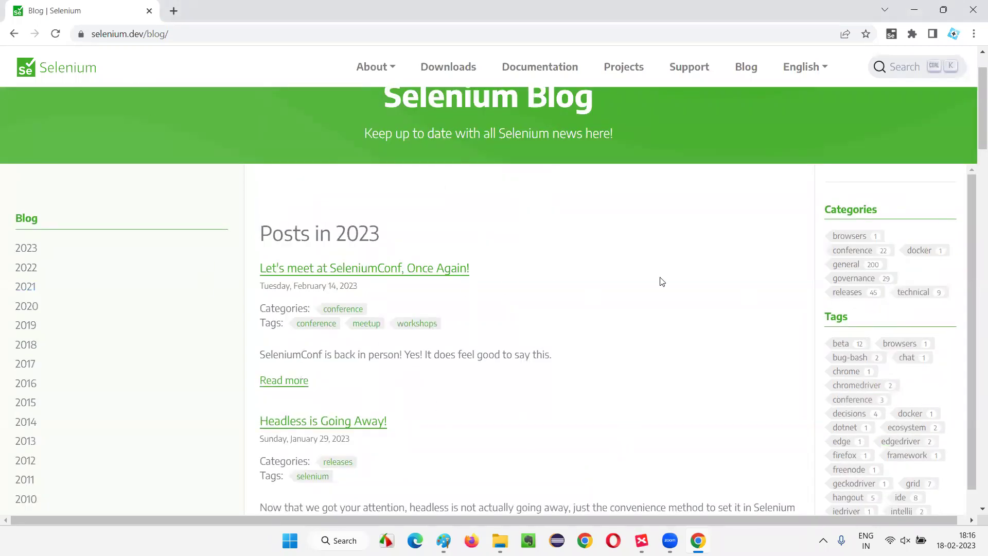
scroll(653, 270, "down", 10)
scroll(294, 161, "up", 8)
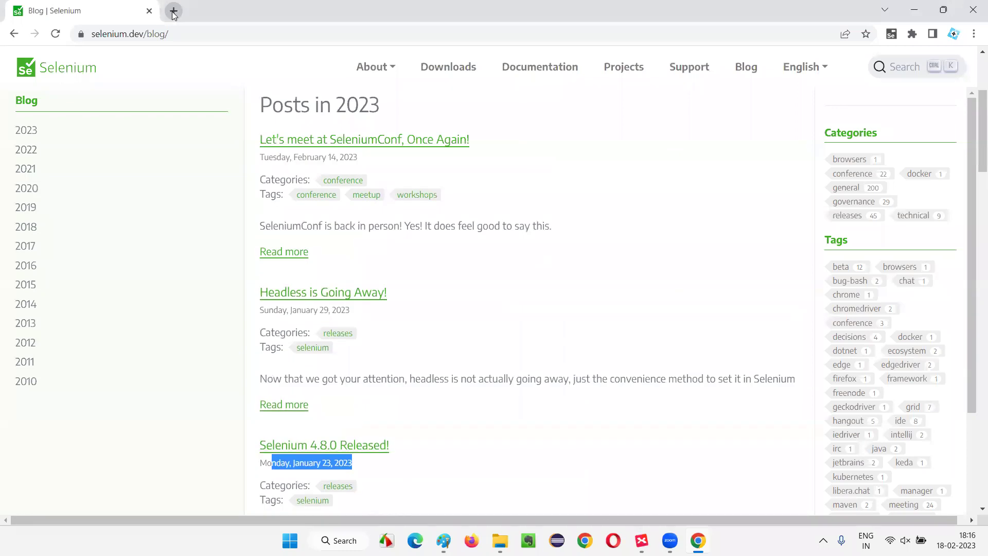
scroll(227, 98, "up", 4)
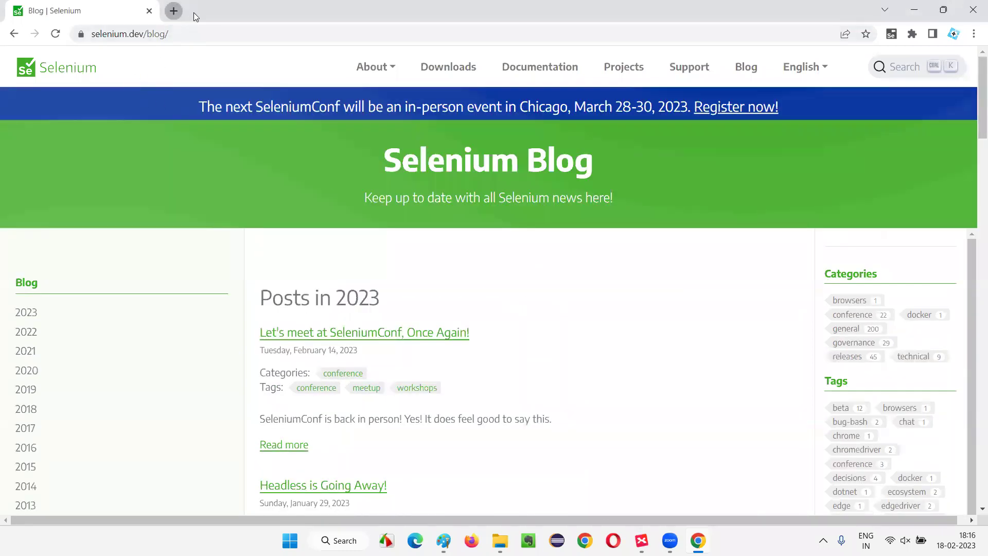
key("ctrl+t")
type("selenium github")
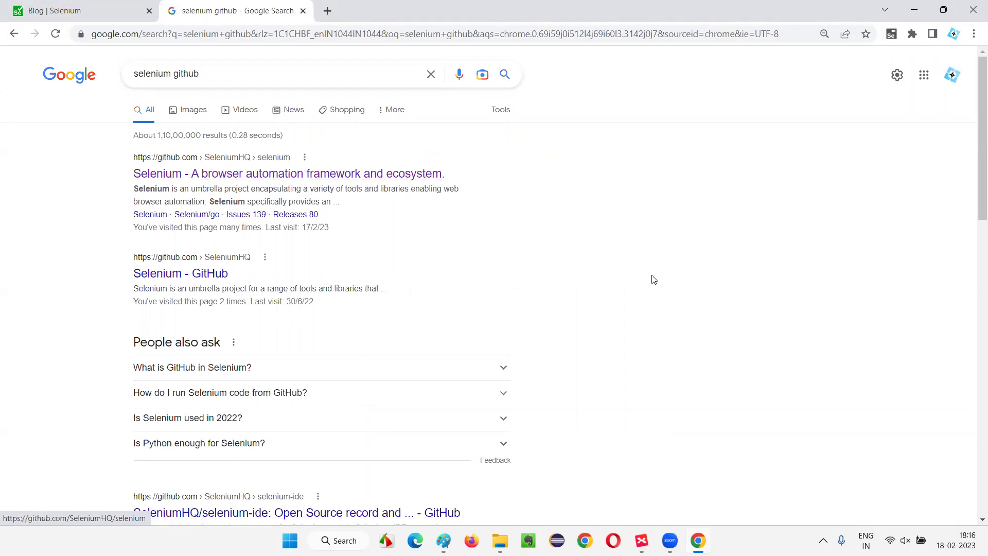
Open the SeleniumHQ/selenium GitHub result and scroll the repo to confirm release 4.8.0
left_click(283, 175)
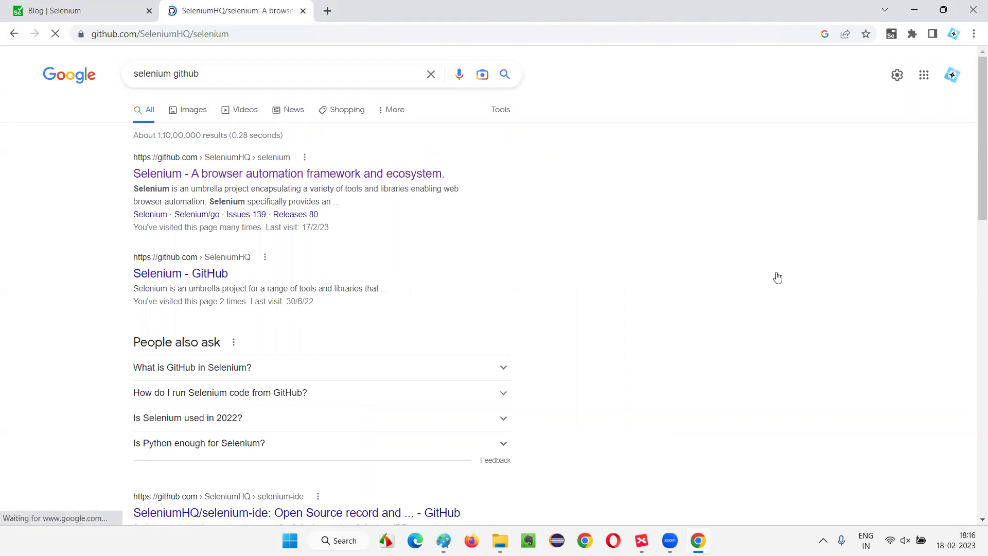
scroll(971, 276, "down", 5)
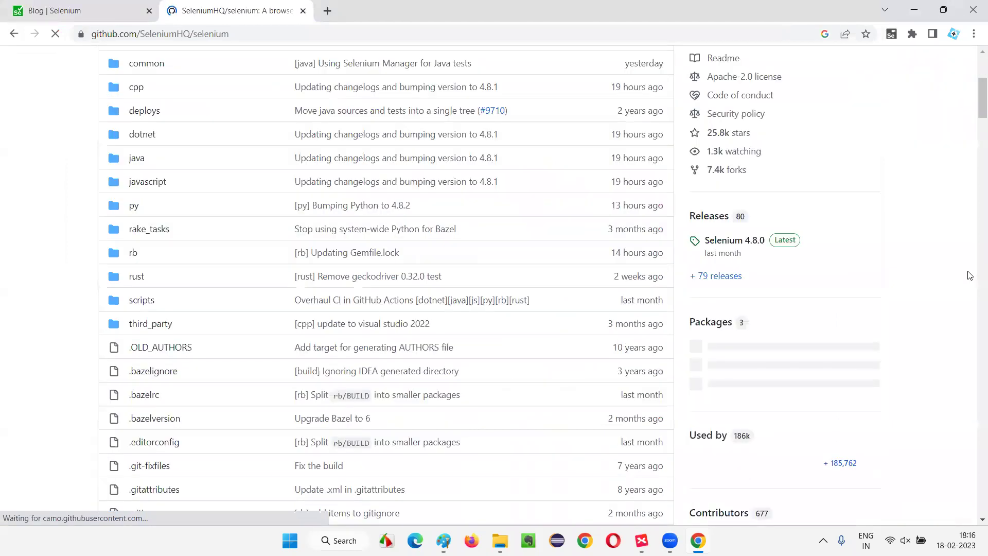
scroll(921, 292, "down", 6)
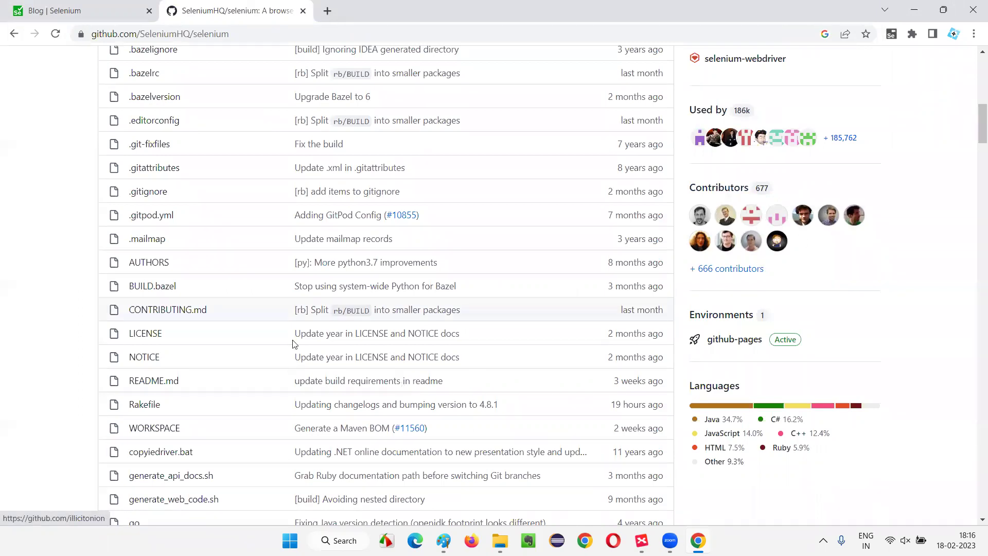
scroll(334, 288, "up", 6)
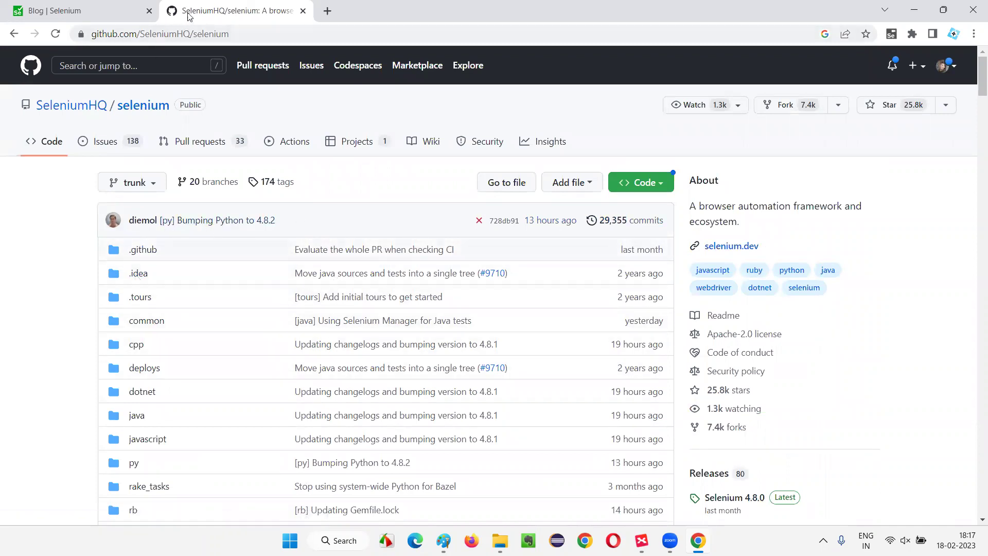
left_click_drag(188, 16, 103, 15)
Close the GitHub tab, returning Chrome to the Selenium Blog 'Posts in 2023' page
left_click(149, 11)
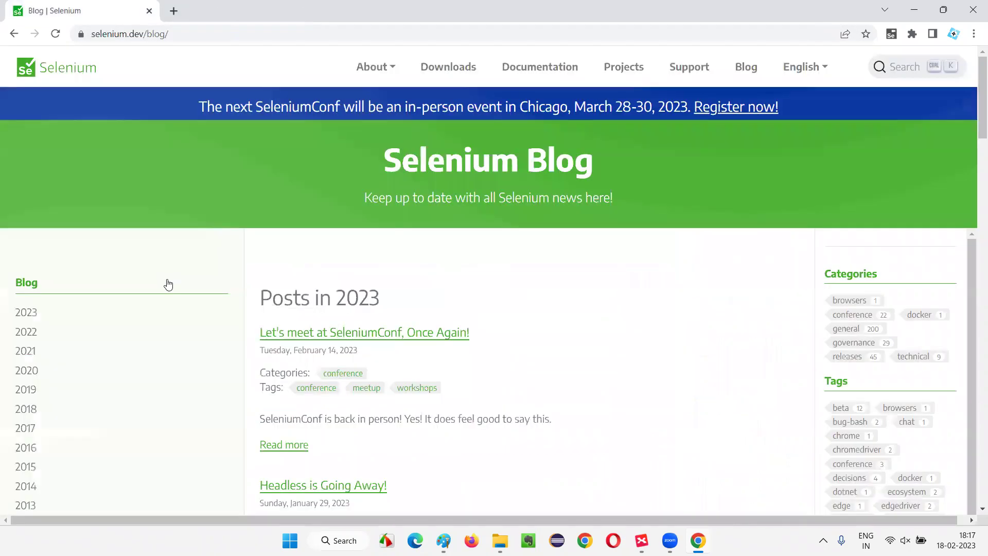
left_click_drag(288, 149, 708, 203)
left_click(709, 204)
In XMind, review the 'Different versions of Selenium', 'Introduction to Selenium' and 'Selenium Python' root topics
key("alt+Tab")
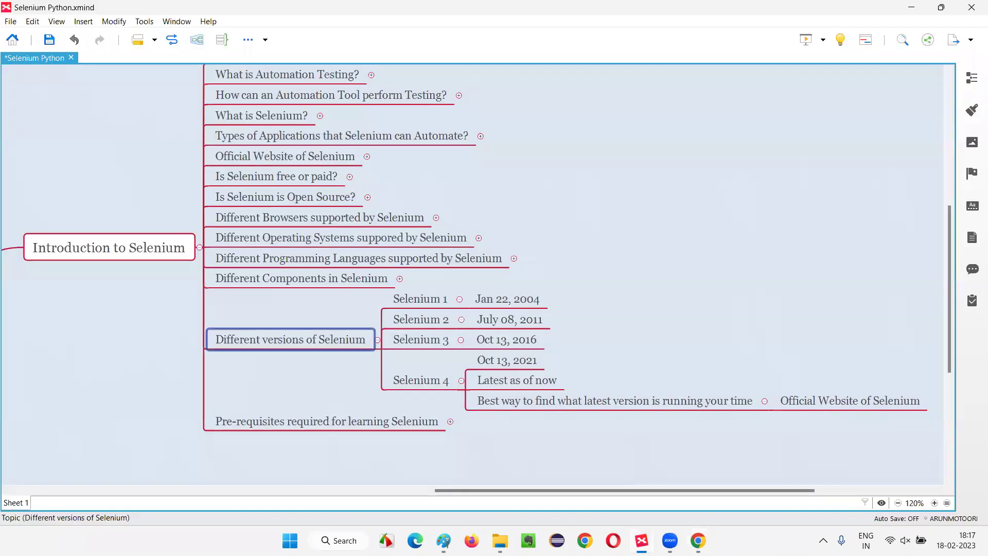
left_click(665, 282)
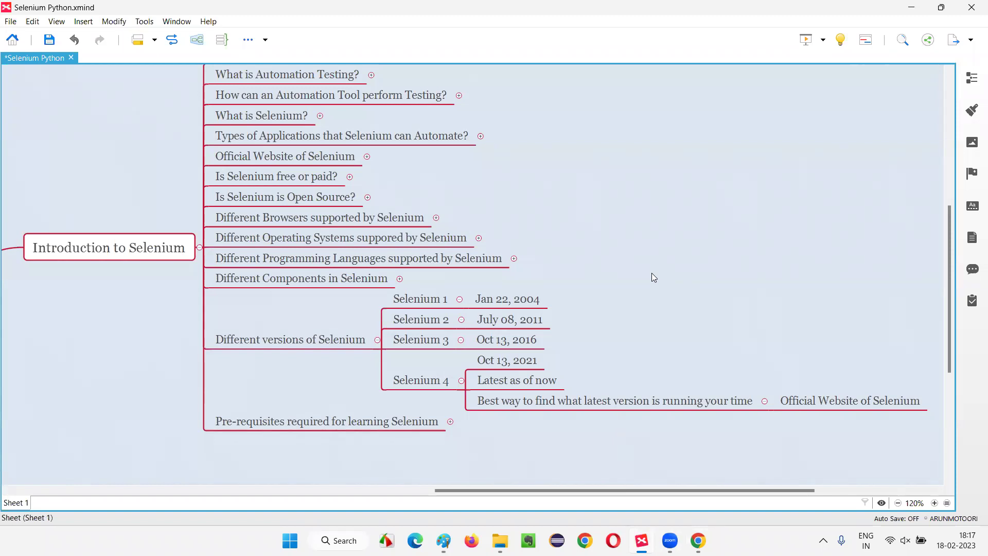
left_click(282, 342)
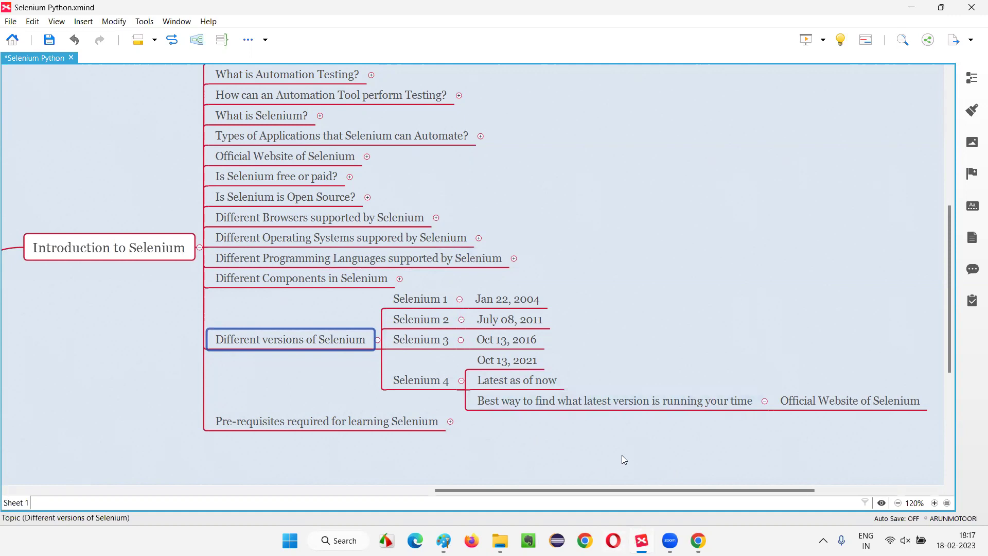
left_click(641, 388)
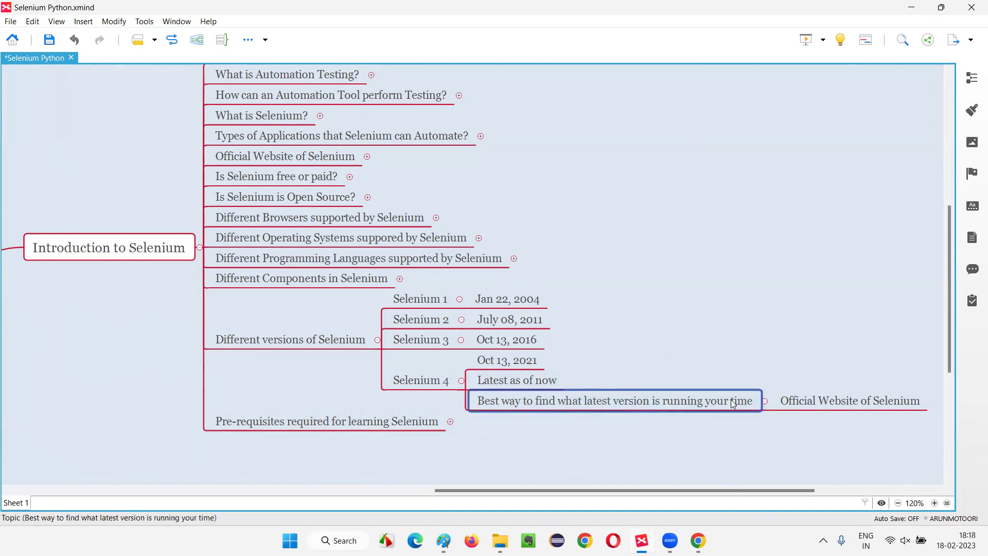
left_click(754, 310)
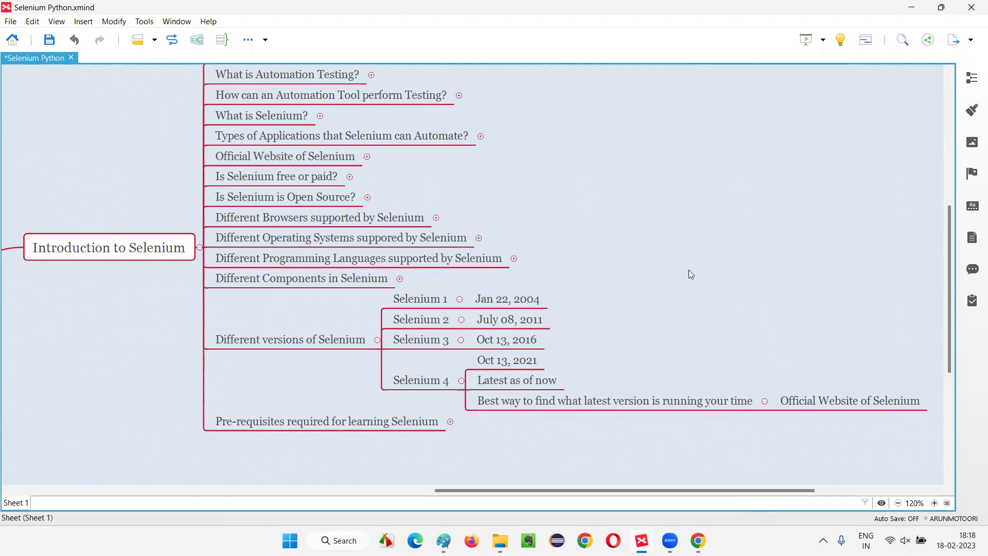
scroll(446, 477, "left", 5)
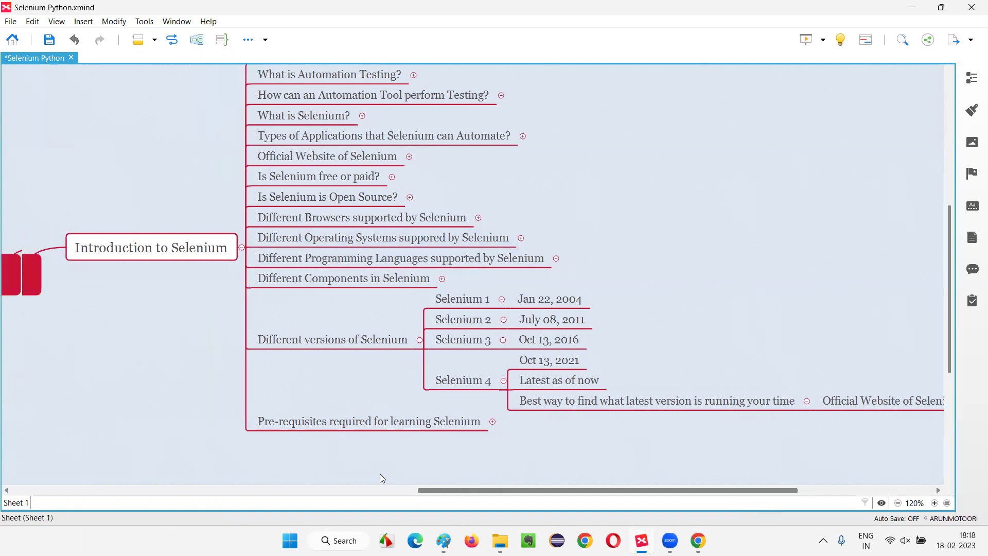
left_click(392, 250)
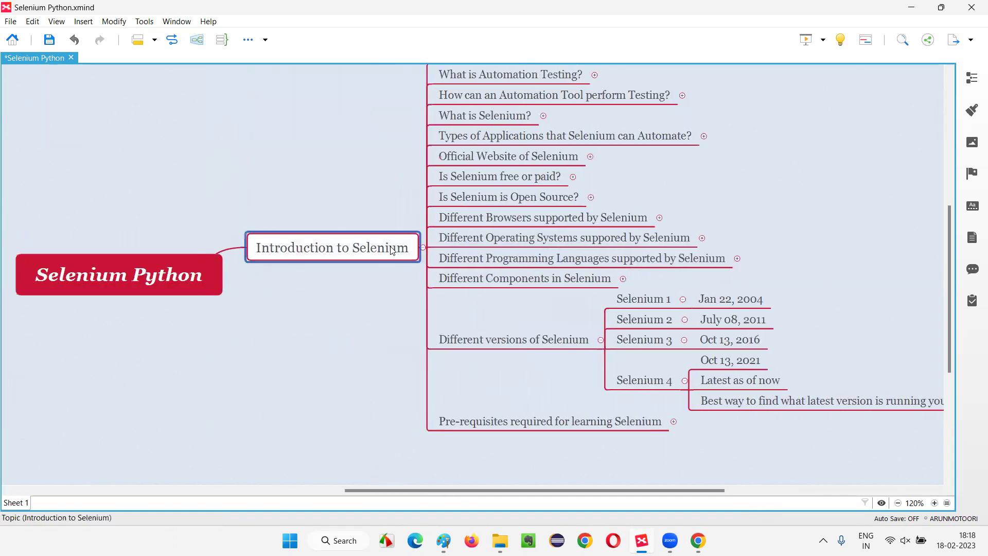
left_click(144, 277)
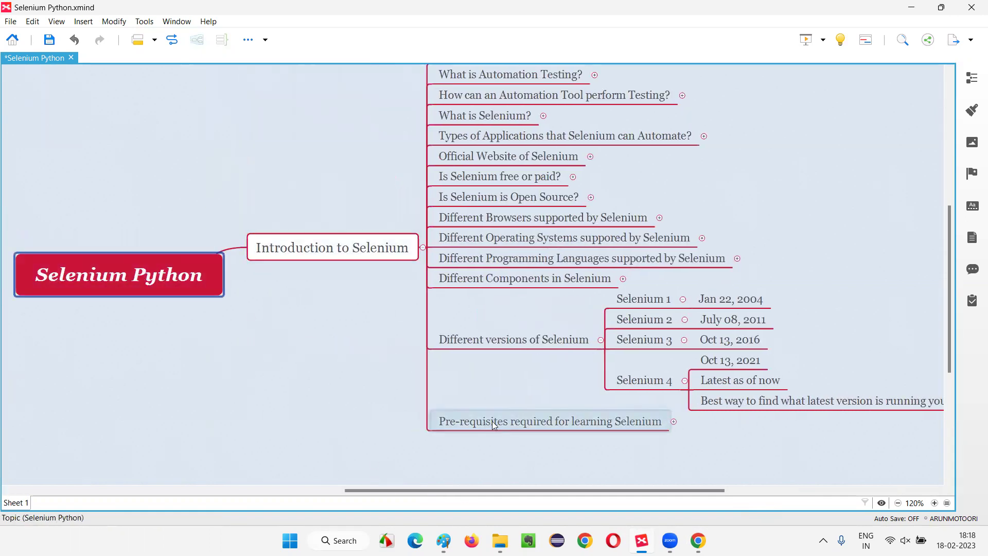
left_click(862, 277)
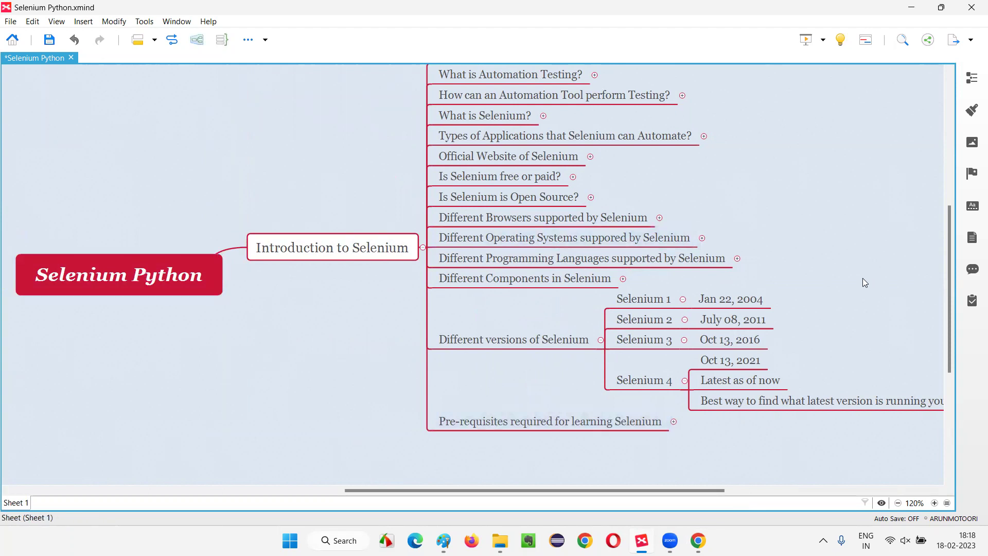